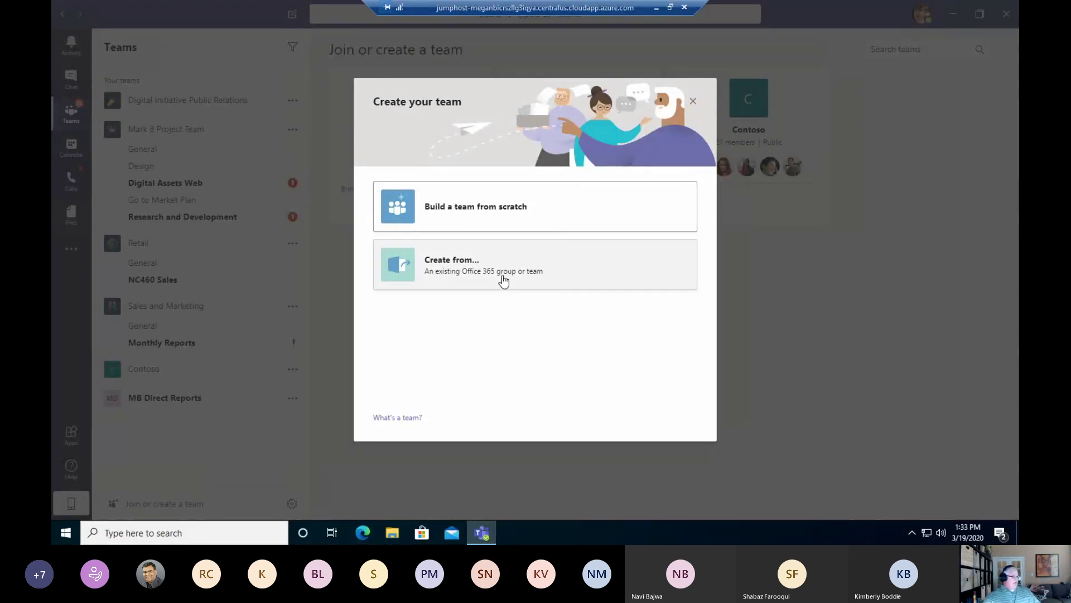
Start a public team from scratch and name it with the manager's first name in possessive form followed by "Direct Reports".
click(411, 215)
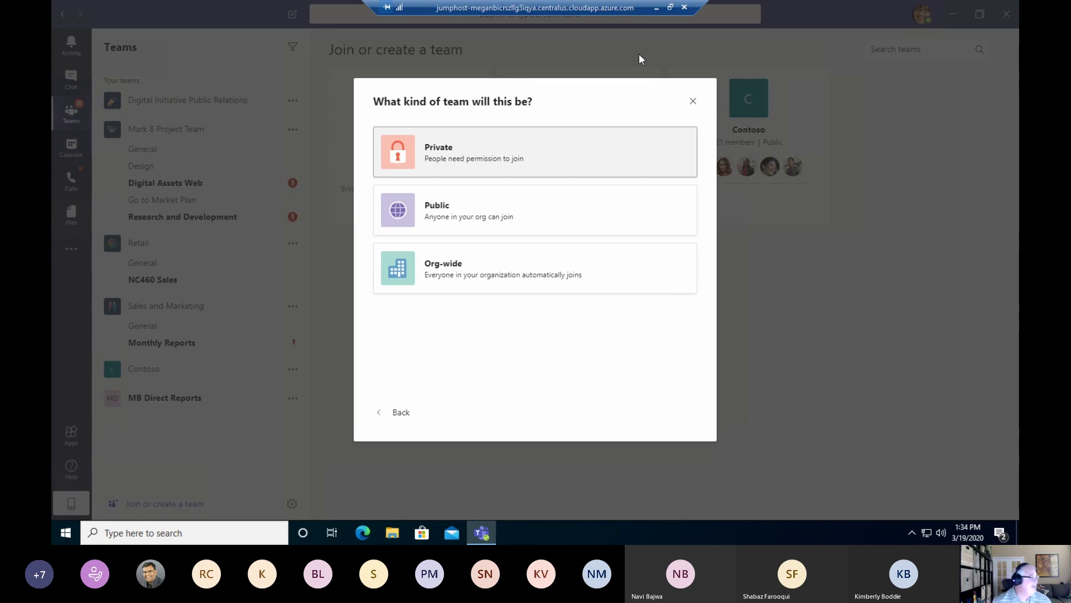
click(552, 215)
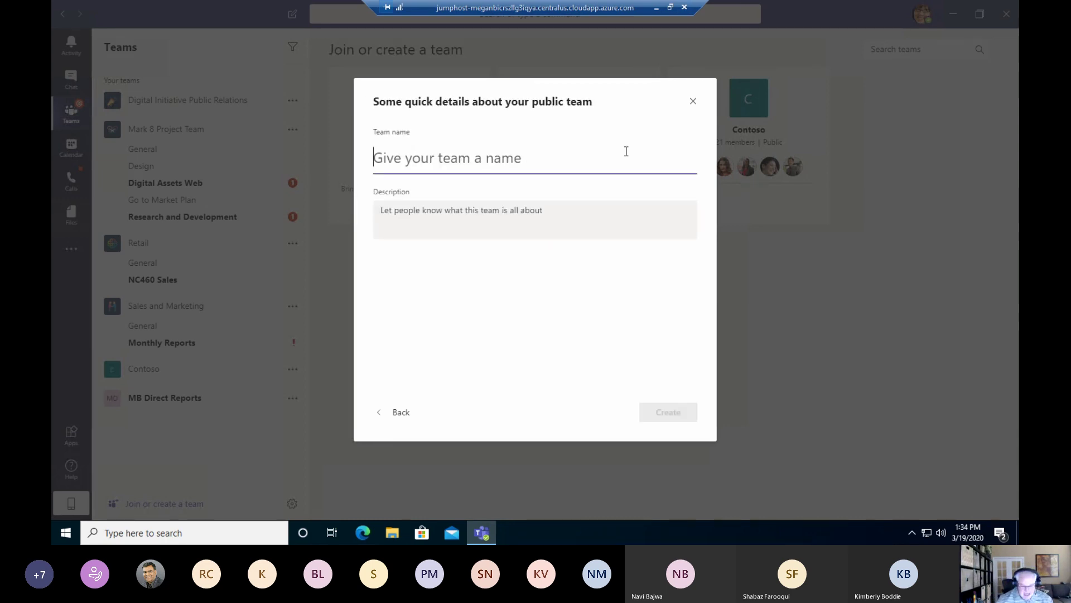
text(M)
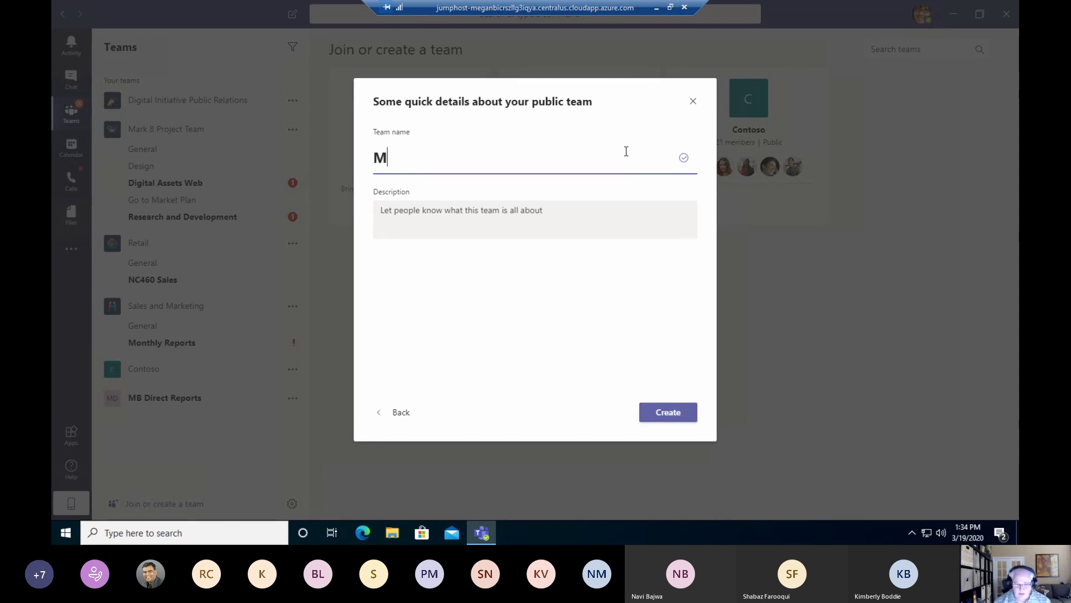
key(BackSpace)
text(Pat)
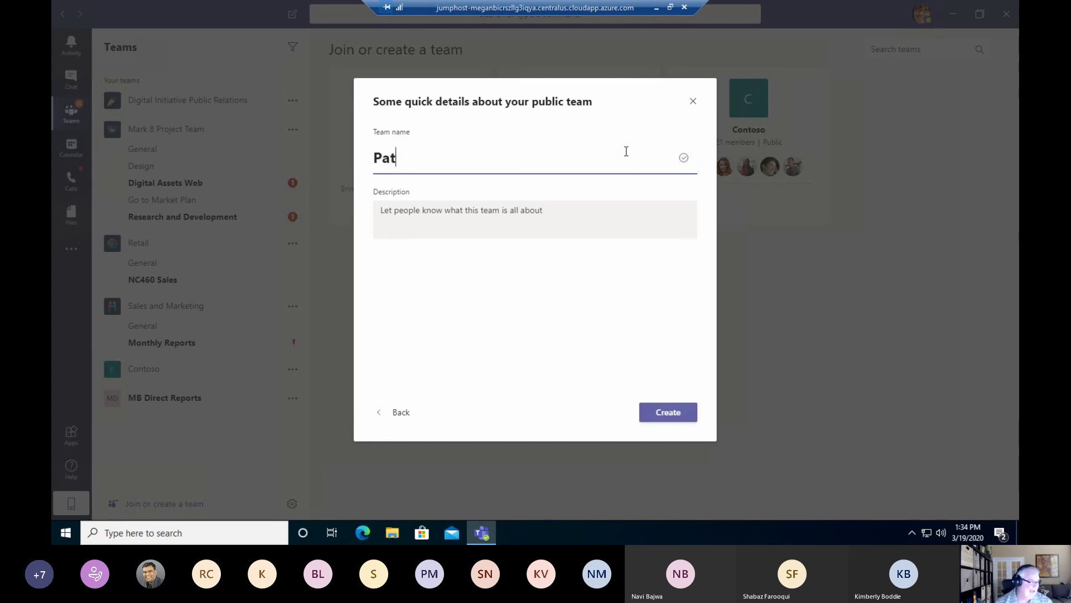
text(ty's )
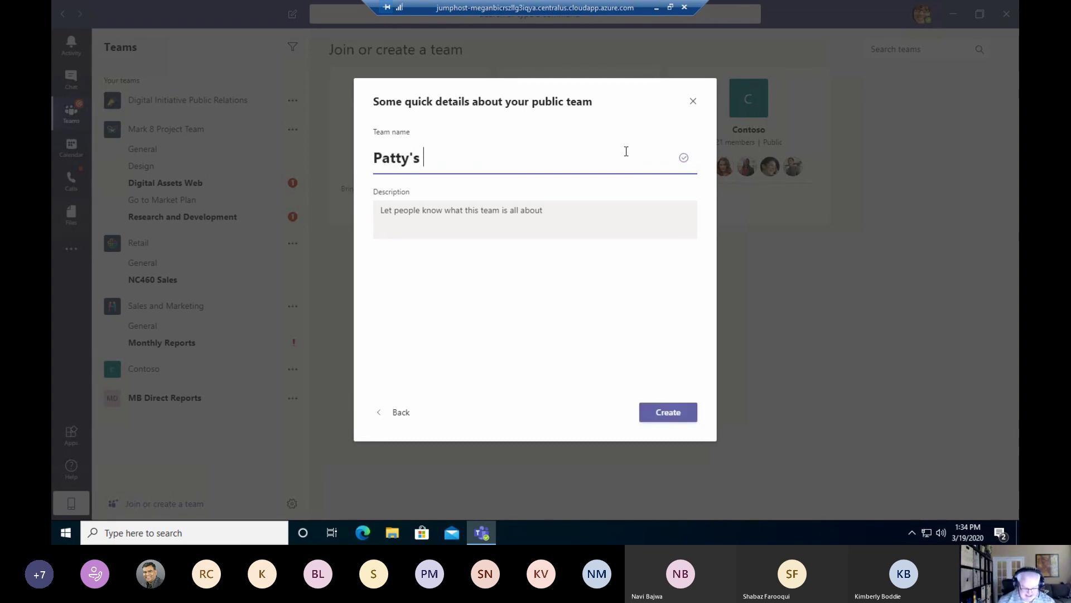
text(Team Si)
key(BackSpace)
key(BackSpace)
key(BackSpace)
key(BackSpace)
key(BackSpace)
key(BackSpace)
key(BackSpace)
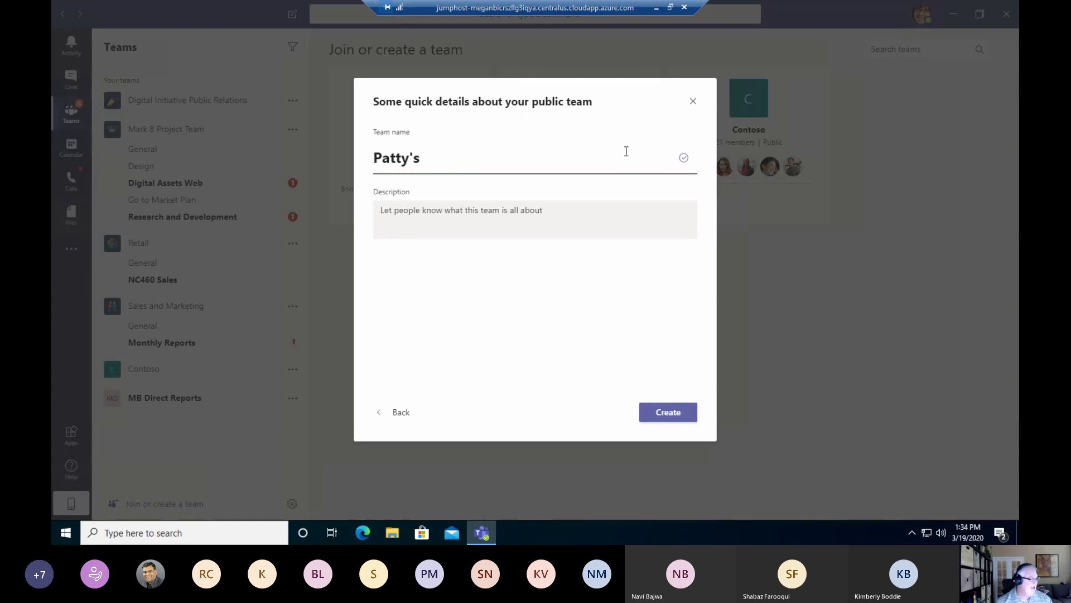
text(Direct R)
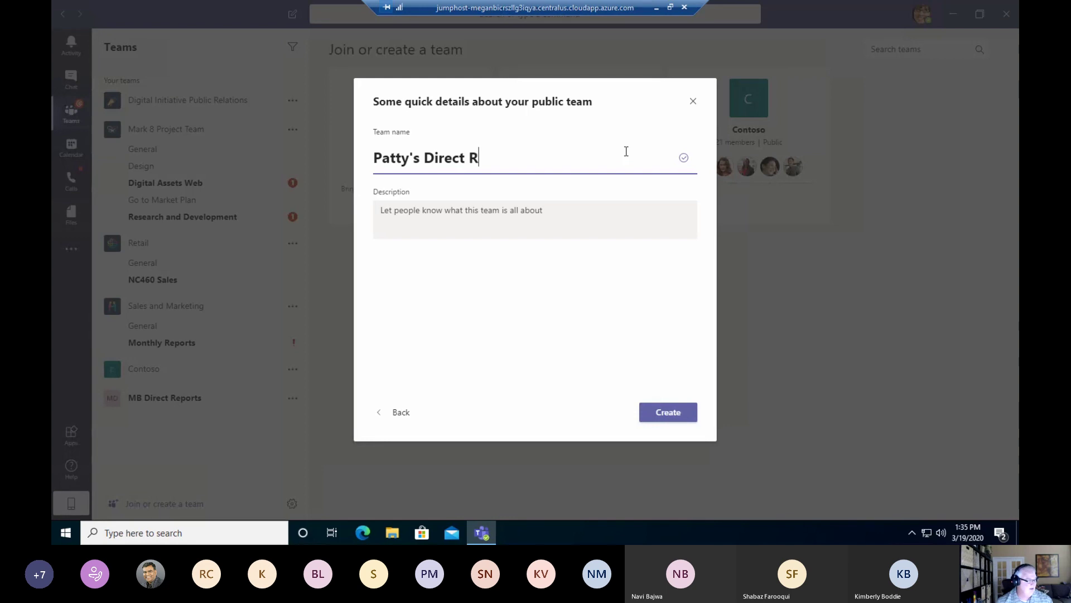
text(eports)
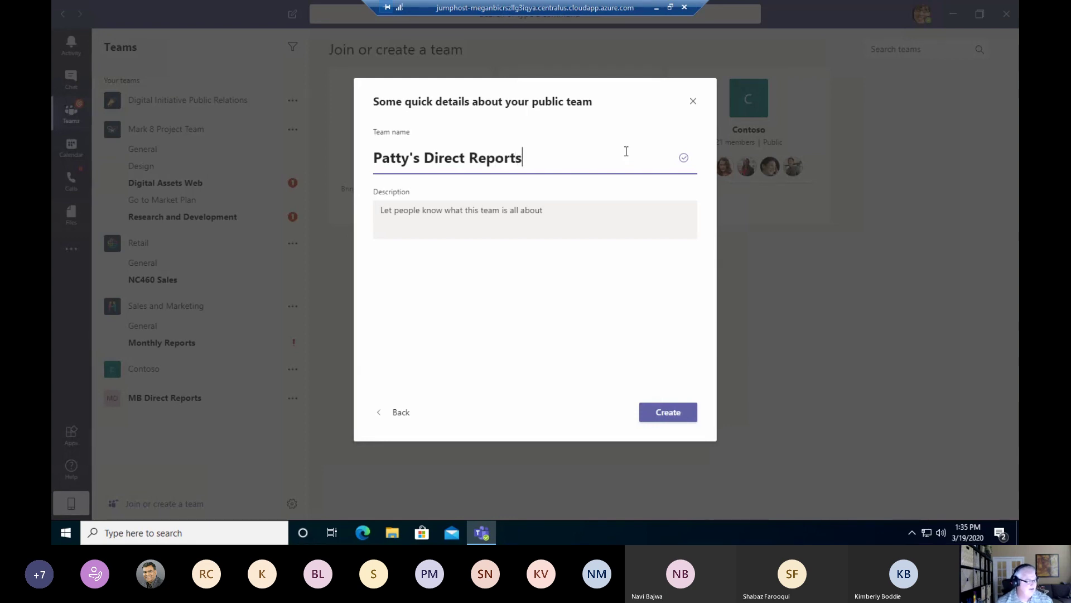
Describe the team as "All the people that report directly to" plus the manager's first name and a period, and create it.
click(567, 207)
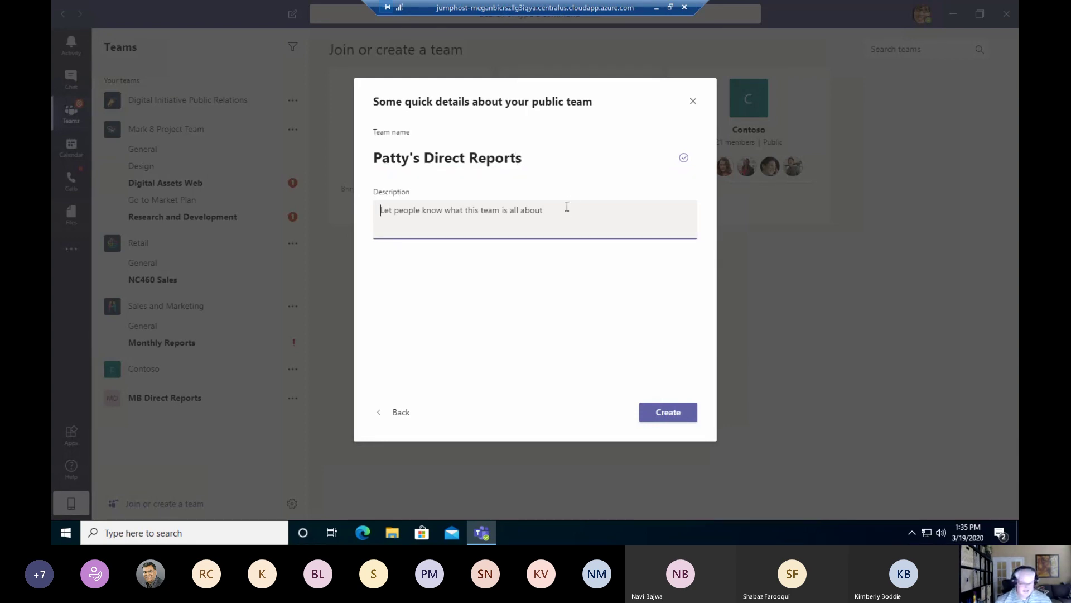
text(Al)
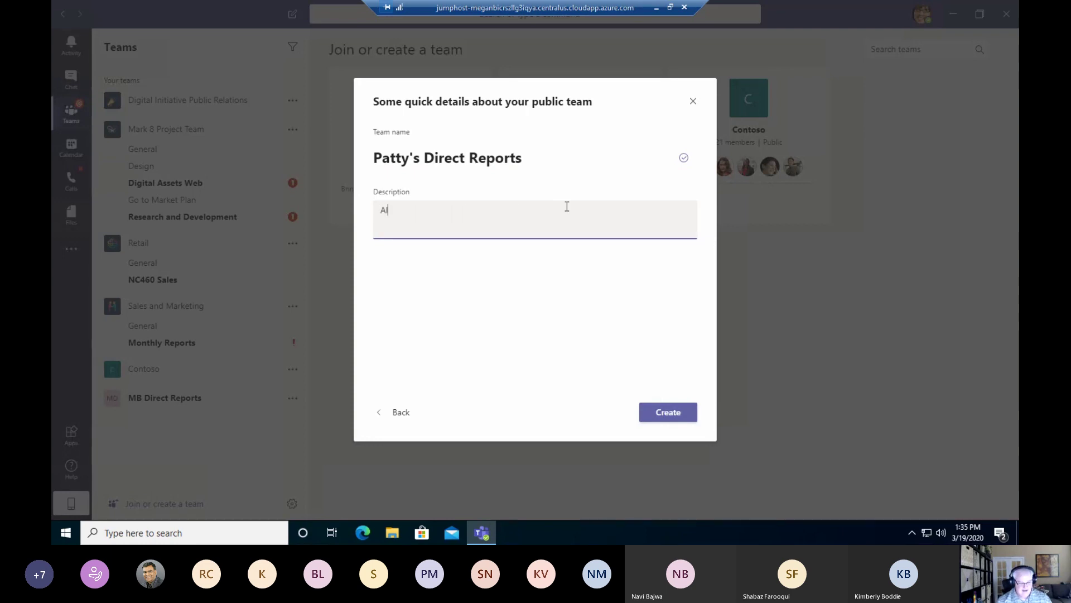
text(l the people that)
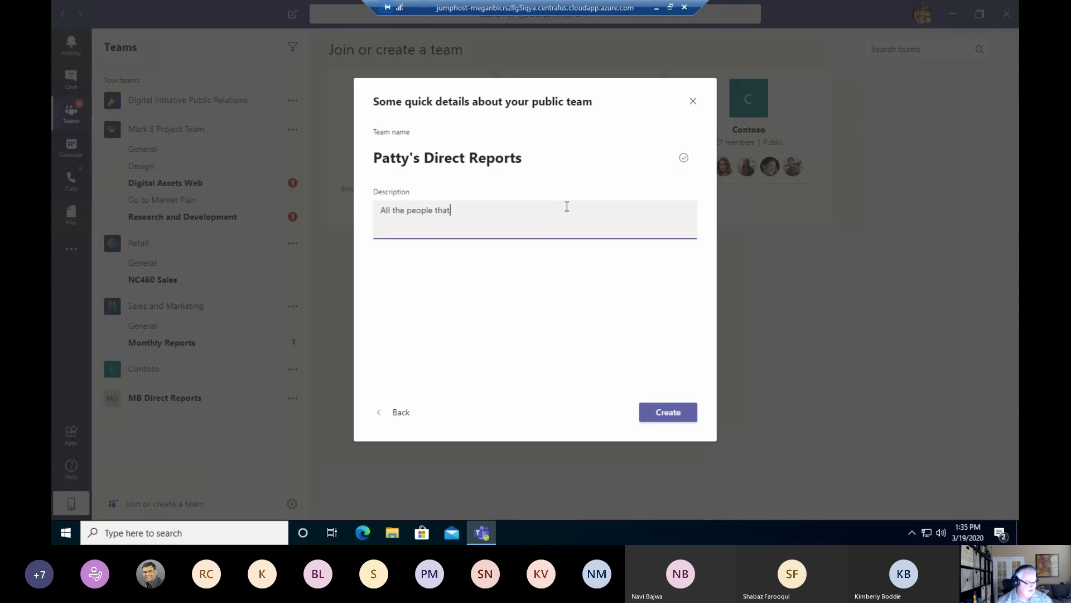
text( report directly to Payy)
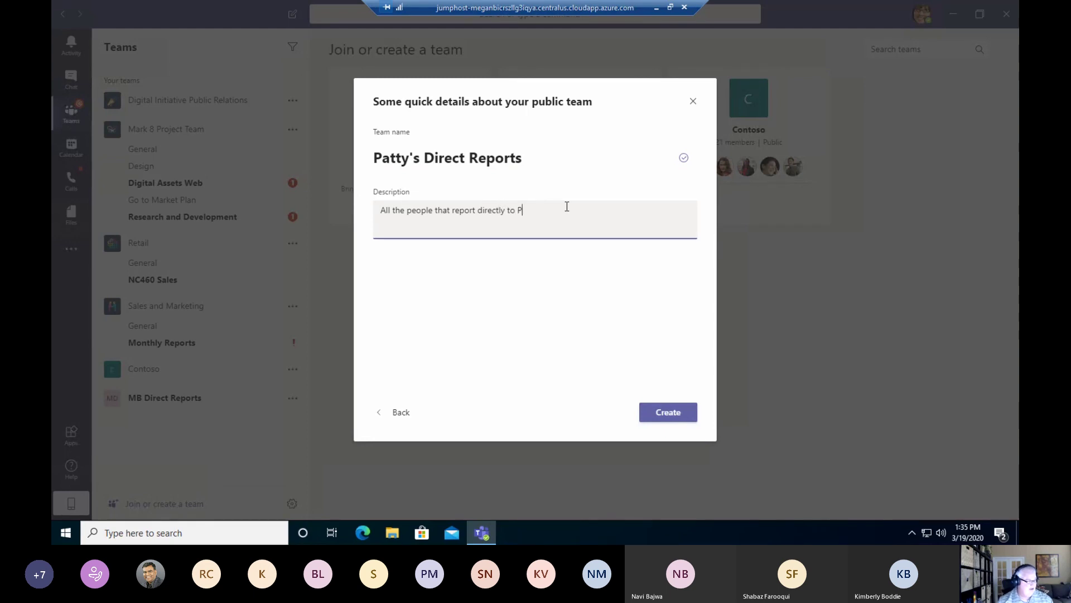
key(BackSpace)
key(BackSpace)
text(tty)
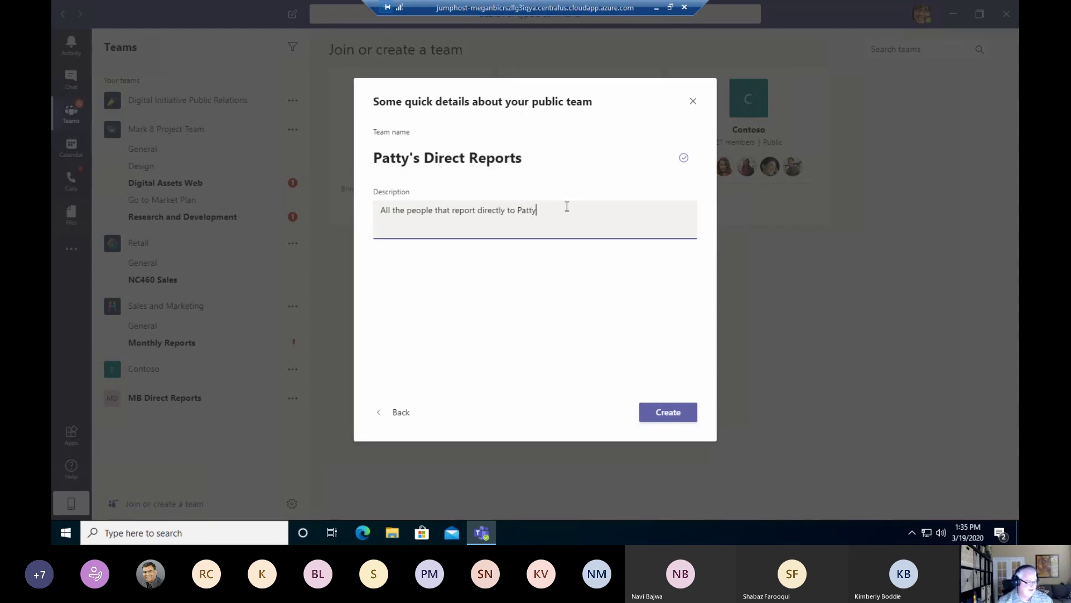
text(.)
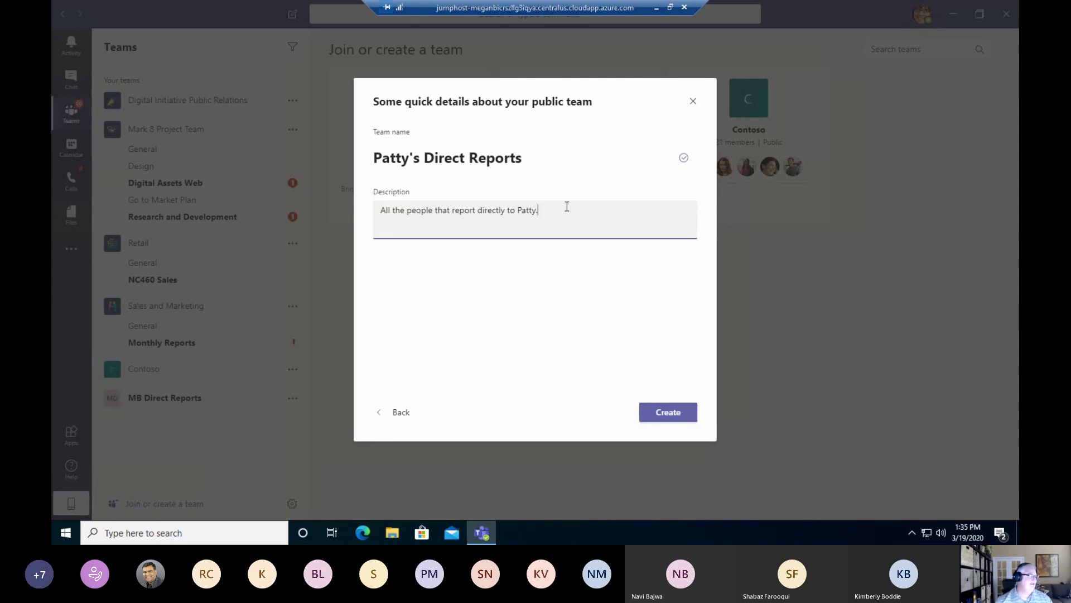
click(655, 417)
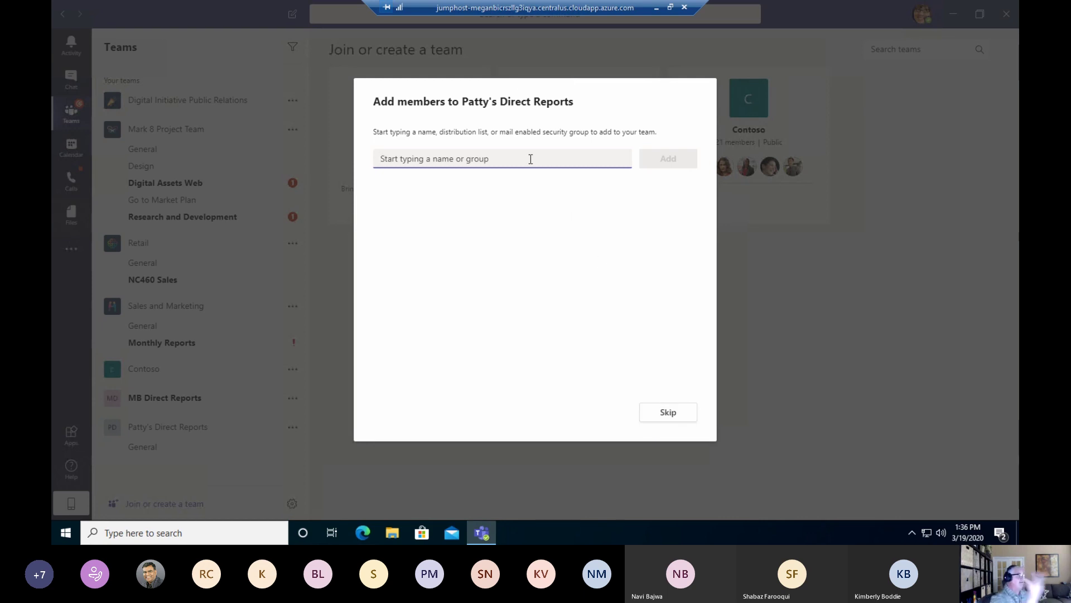
Add the HR Manager, the President and the Director to the new team as members.
text(Di)
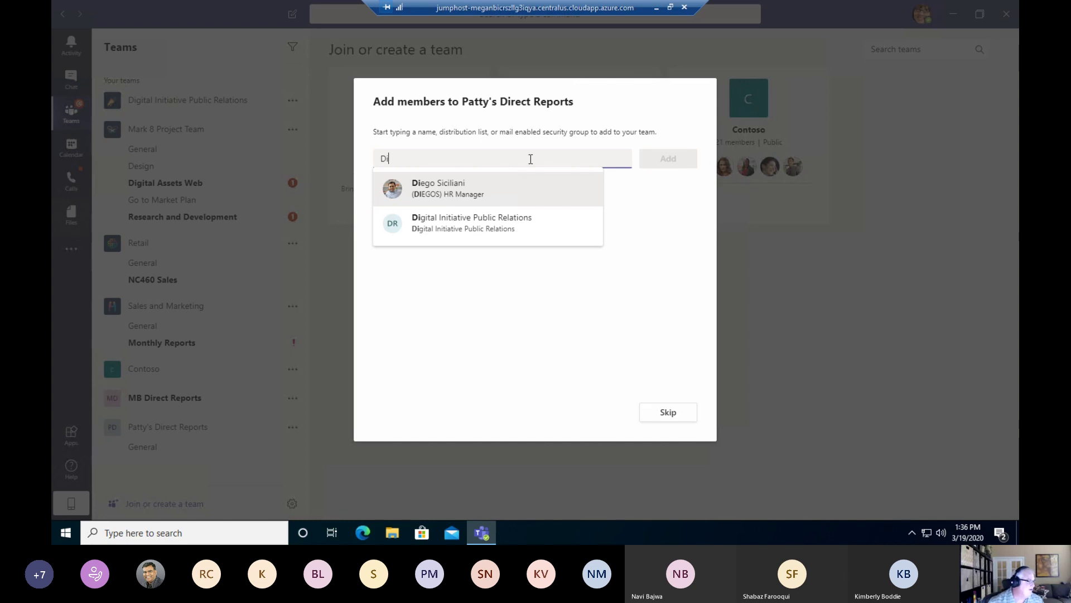
click(533, 193)
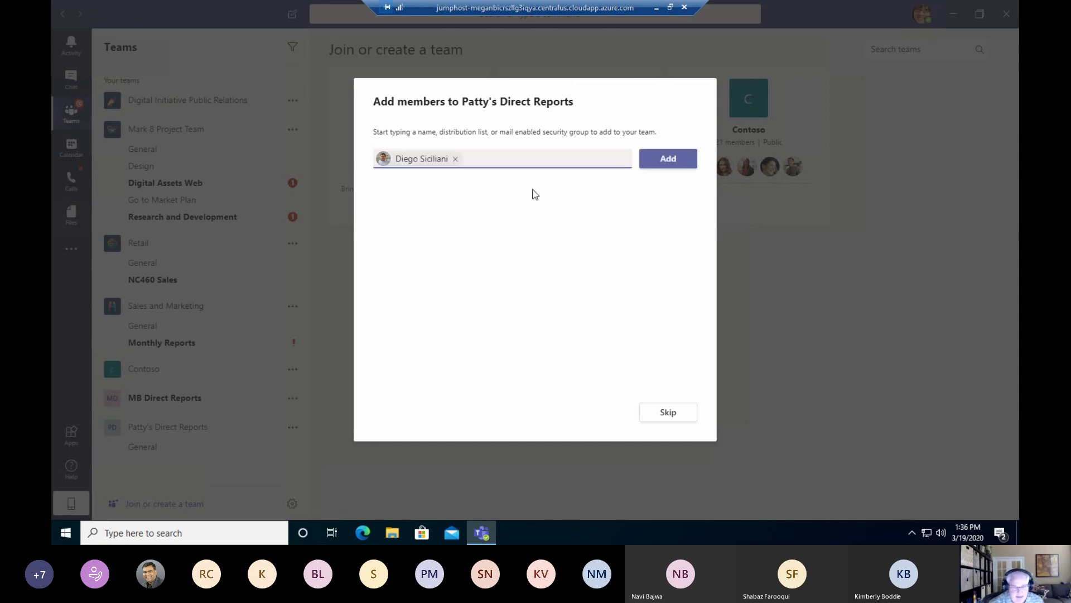
text(pa)
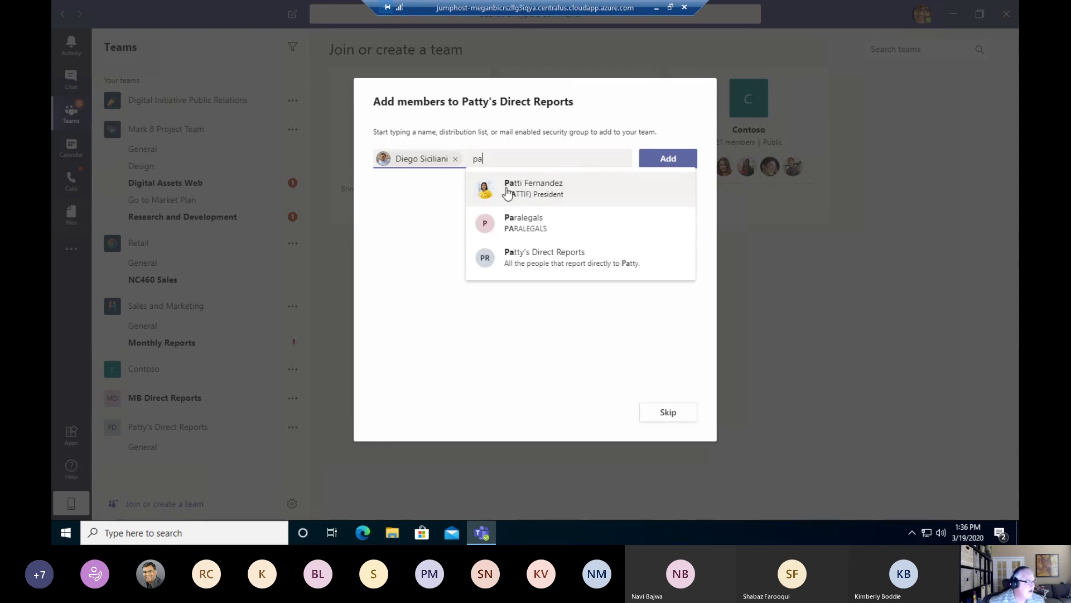
click(507, 193)
text(ne)
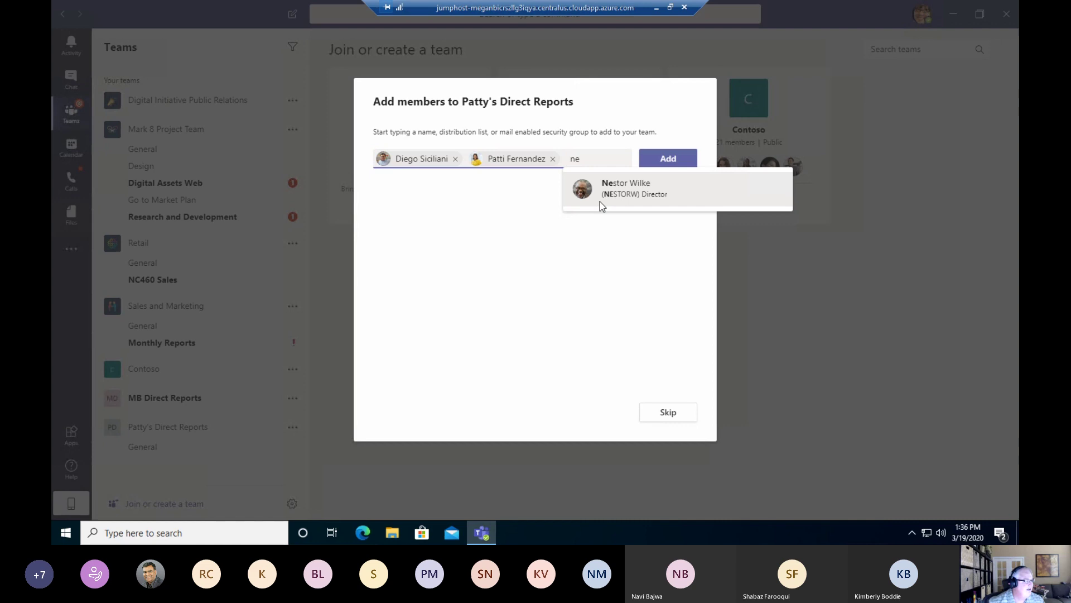
click(645, 193)
click(669, 177)
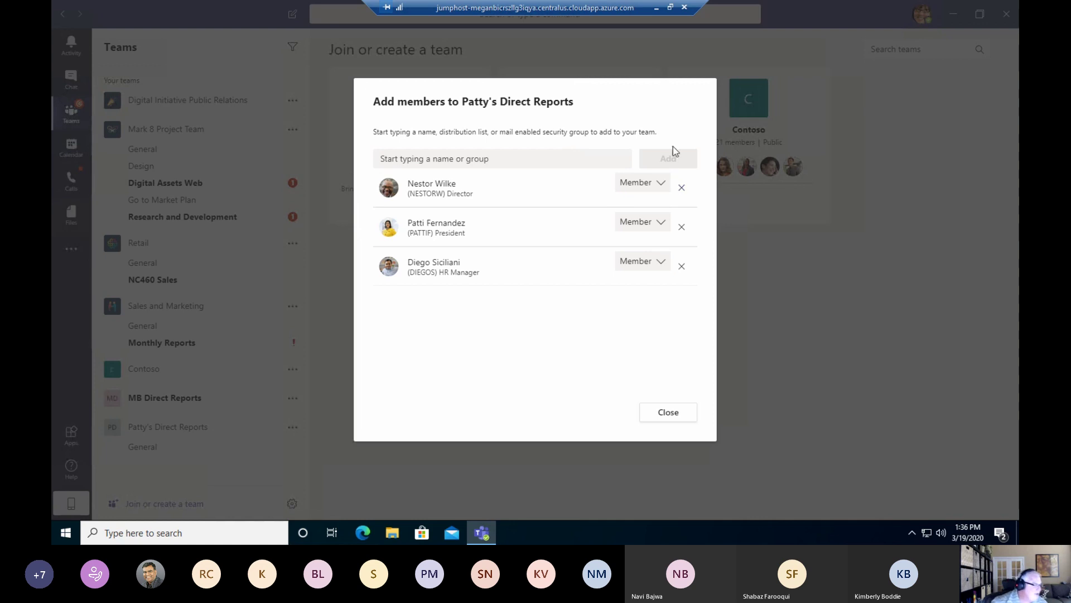
Set the President's role in the team to Owner and finish adding members.
click(663, 185)
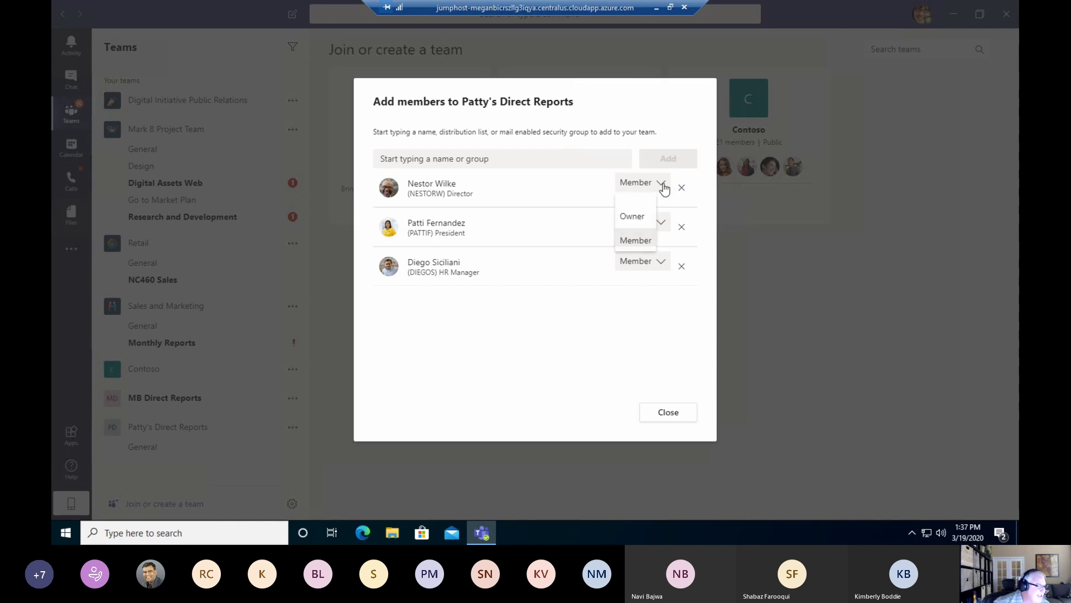
click(548, 237)
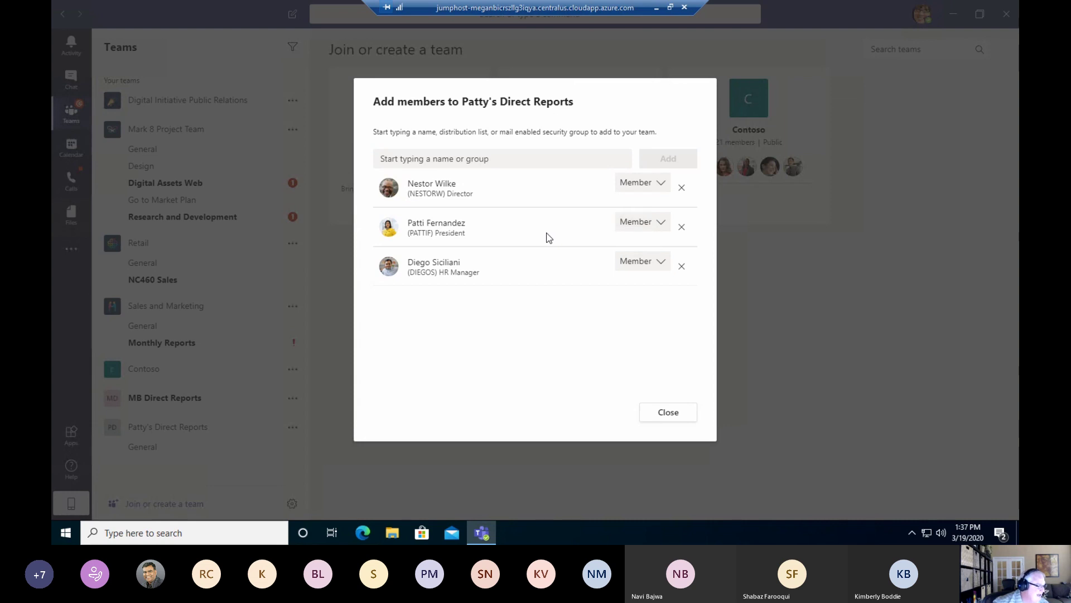
click(640, 222)
click(631, 253)
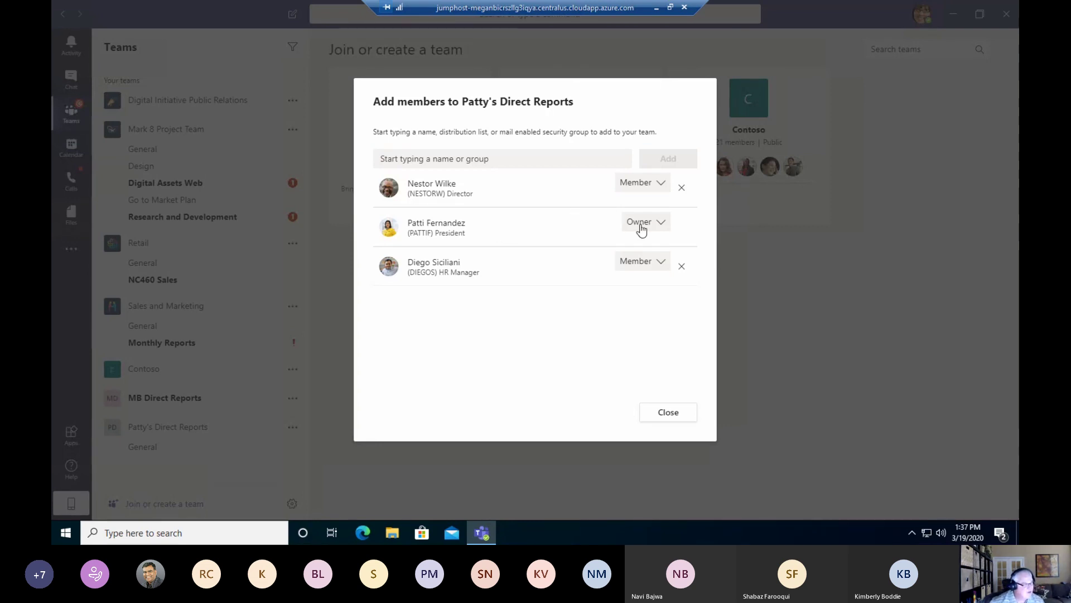
click(670, 418)
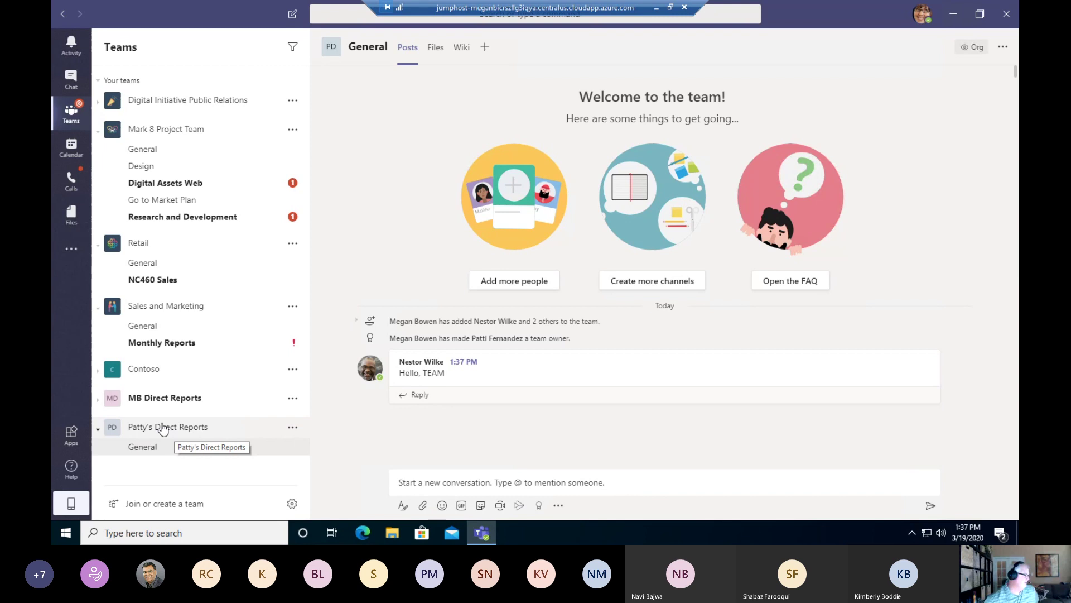
Post the message "Are you there?" in the new team's General channel.
click(531, 479)
text(A)
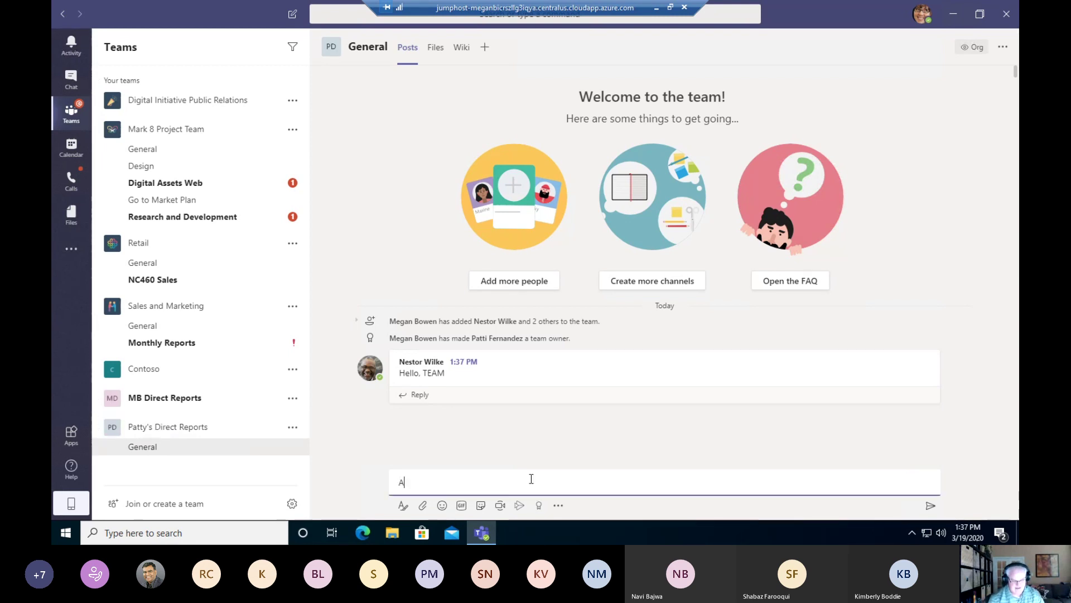
text(re you there?)
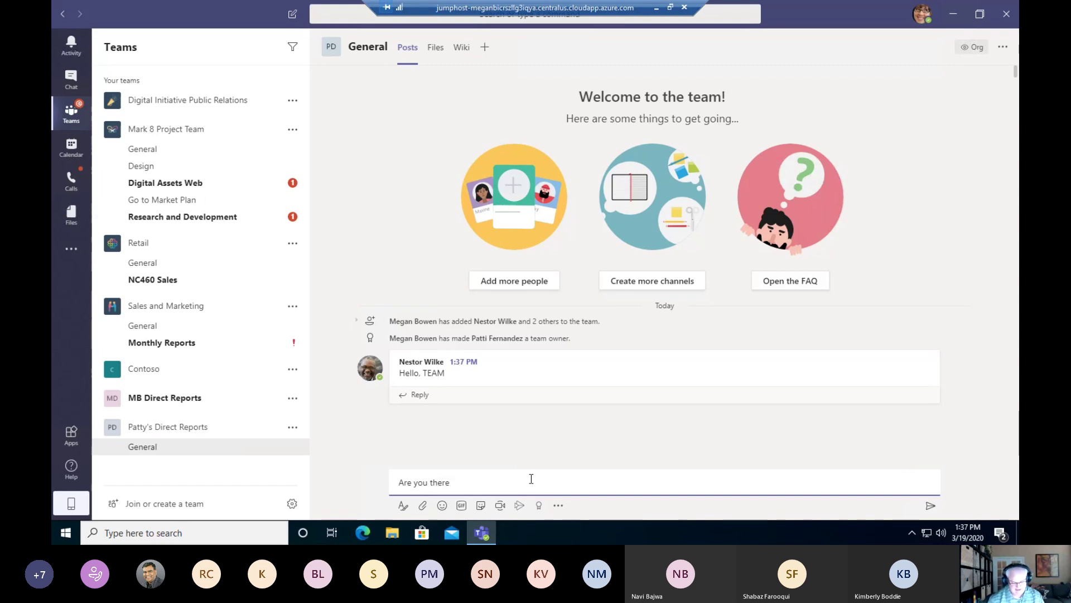
key(Return)
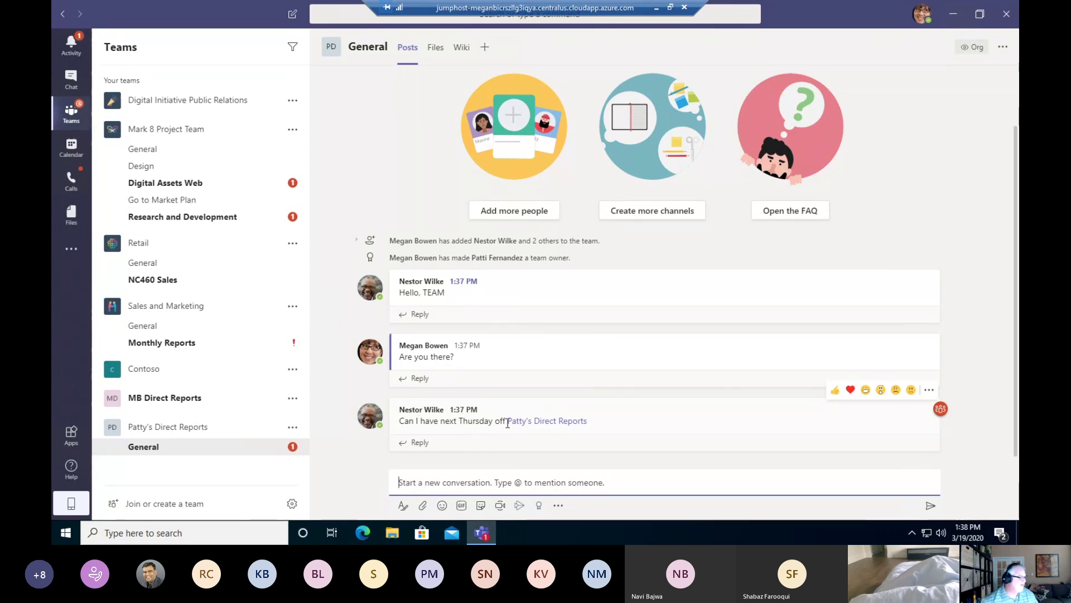
Reply "No" to the post asking for next Thursday off.
mouse_move(510, 423)
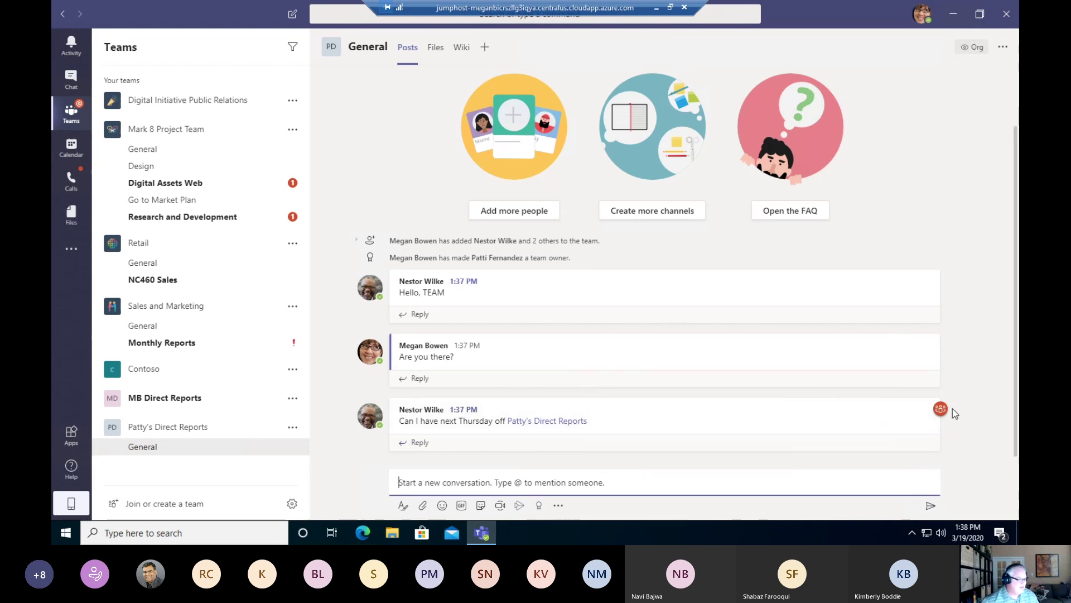
mouse_move(941, 411)
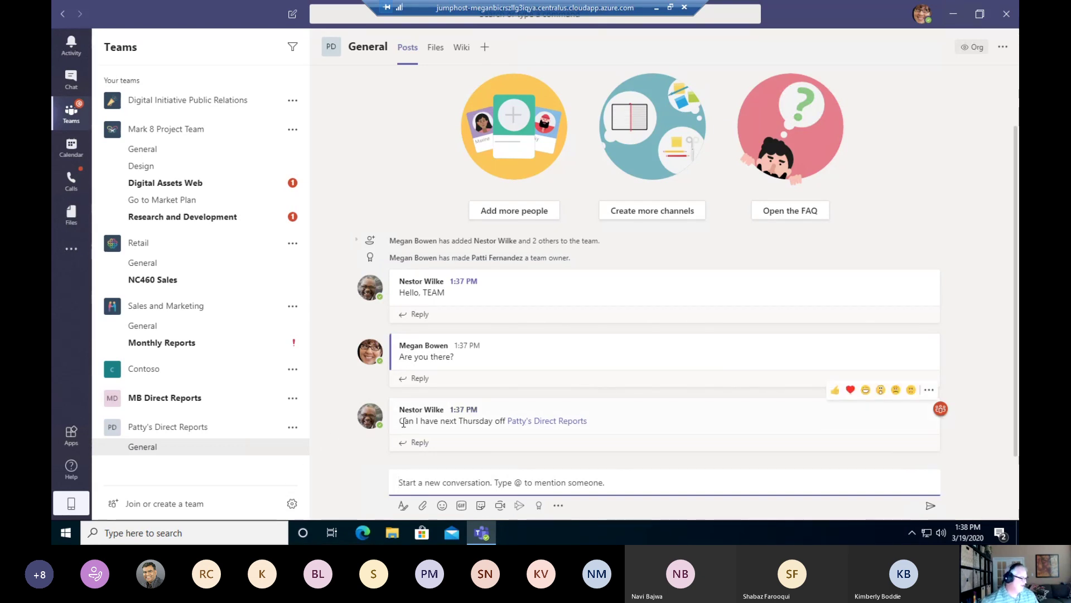
click(420, 444)
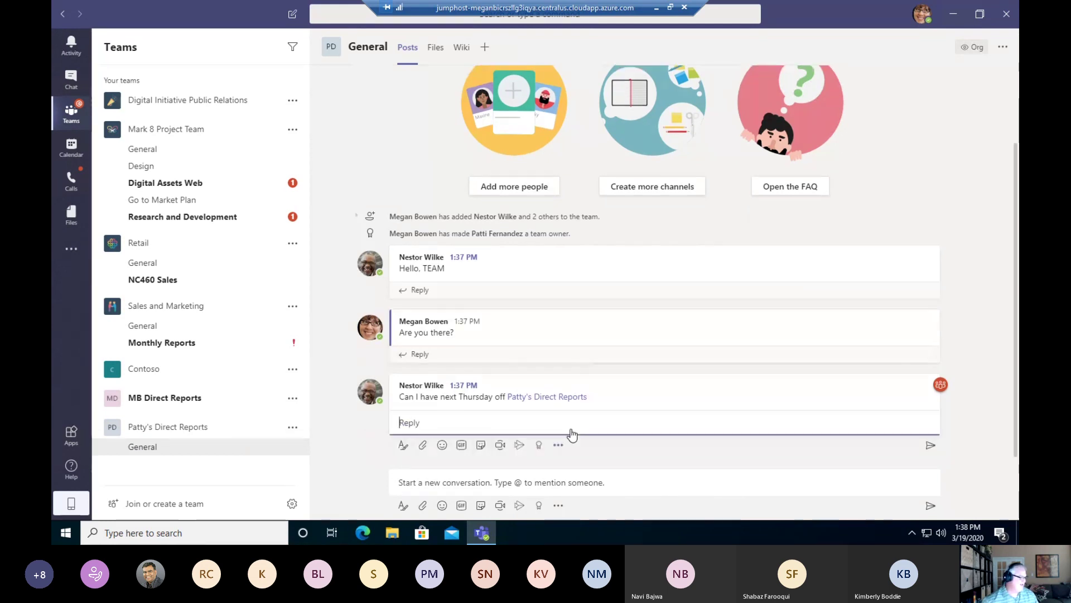
text(No)
key(Return)
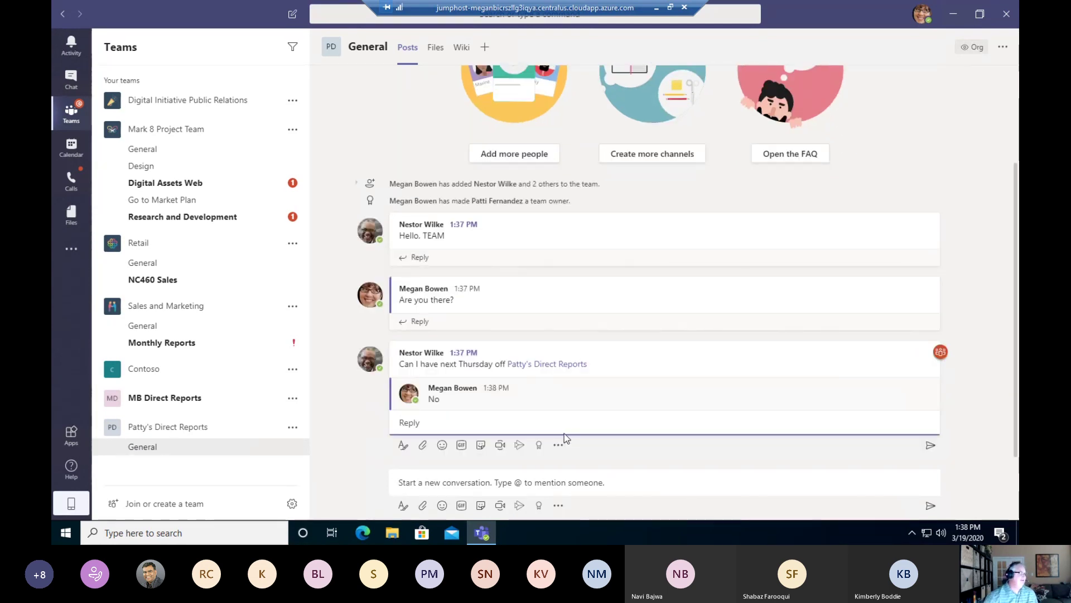
Begin a new channel named "Month End Reports" for the new direct-reports team.
mouse_move(511, 367)
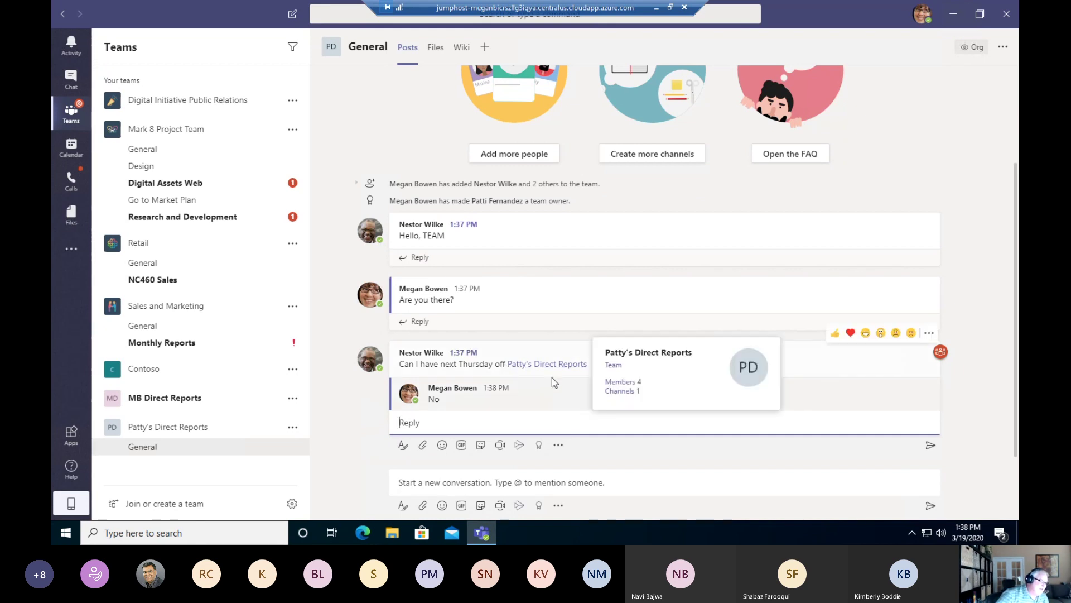
mouse_move(558, 366)
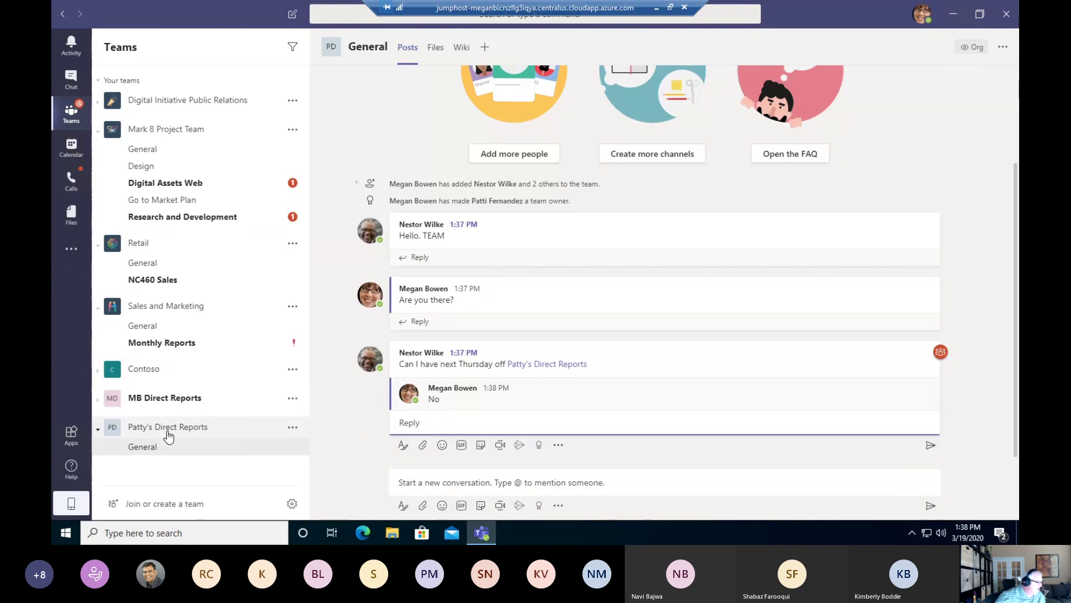
click(292, 428)
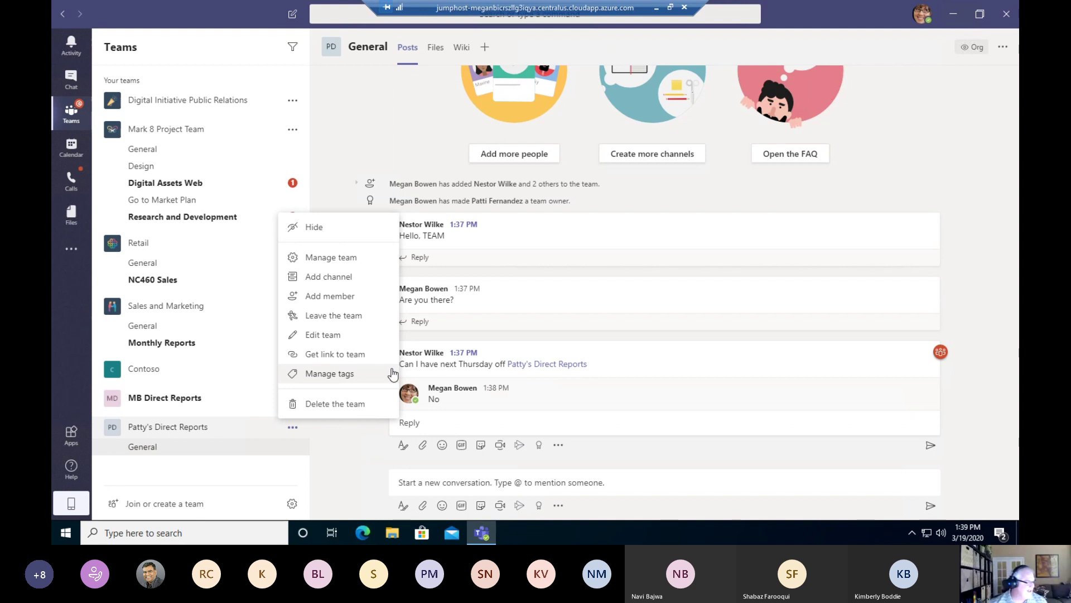
click(476, 264)
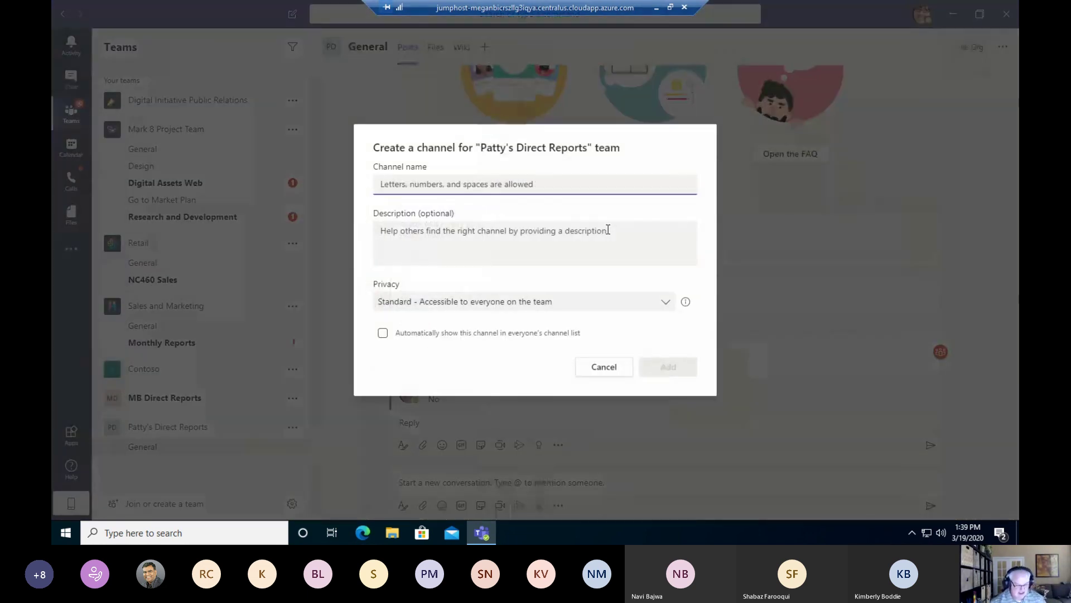
text(Mont)
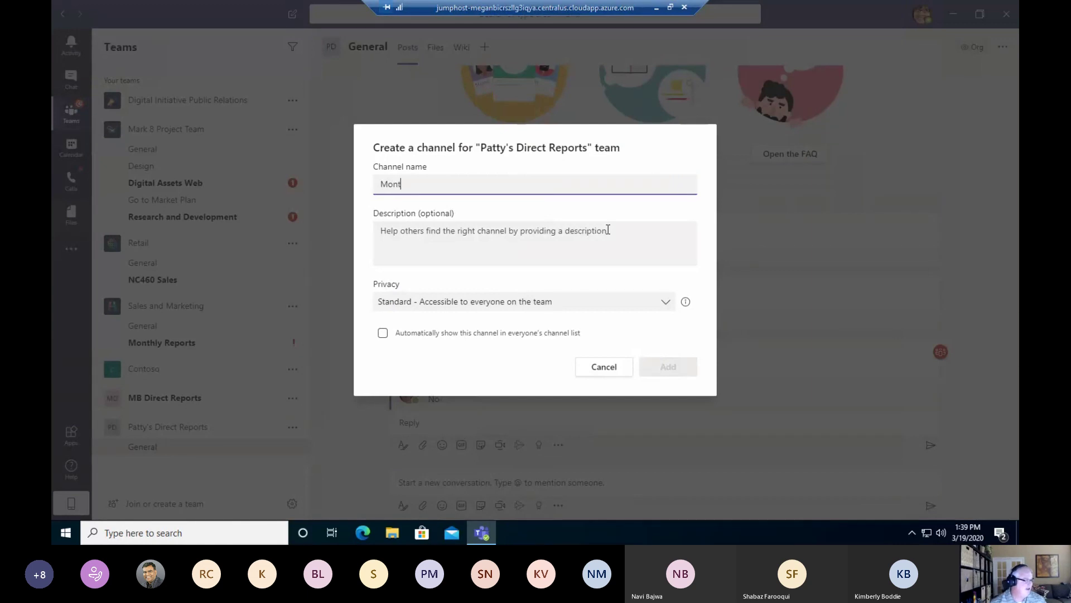
text(h End Reports)
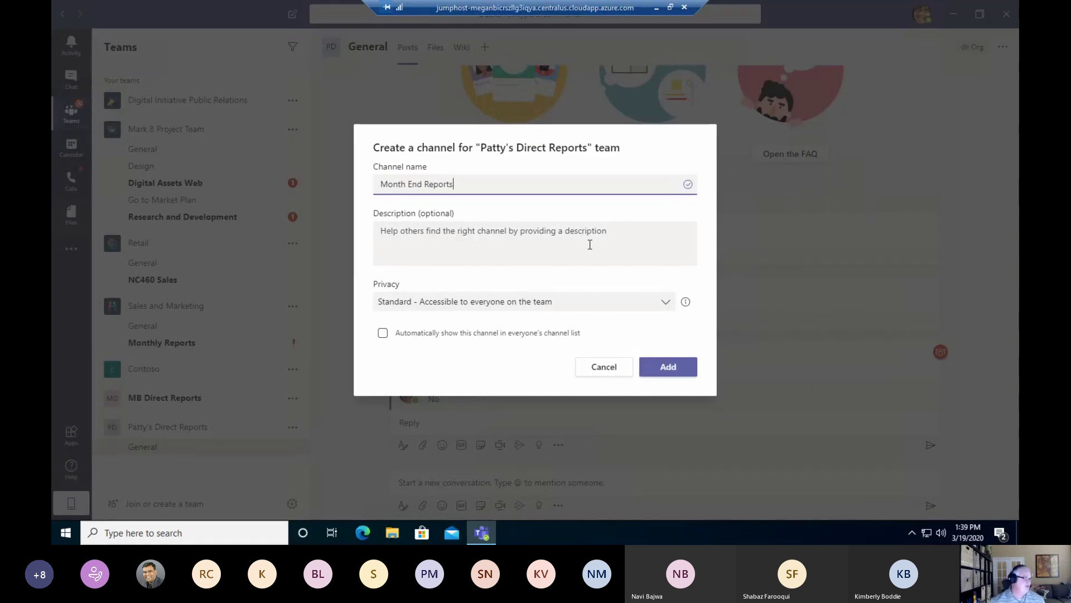
Keep the channel's privacy as Standard, show it automatically in everyone's channel list, and add the channel.
click(593, 308)
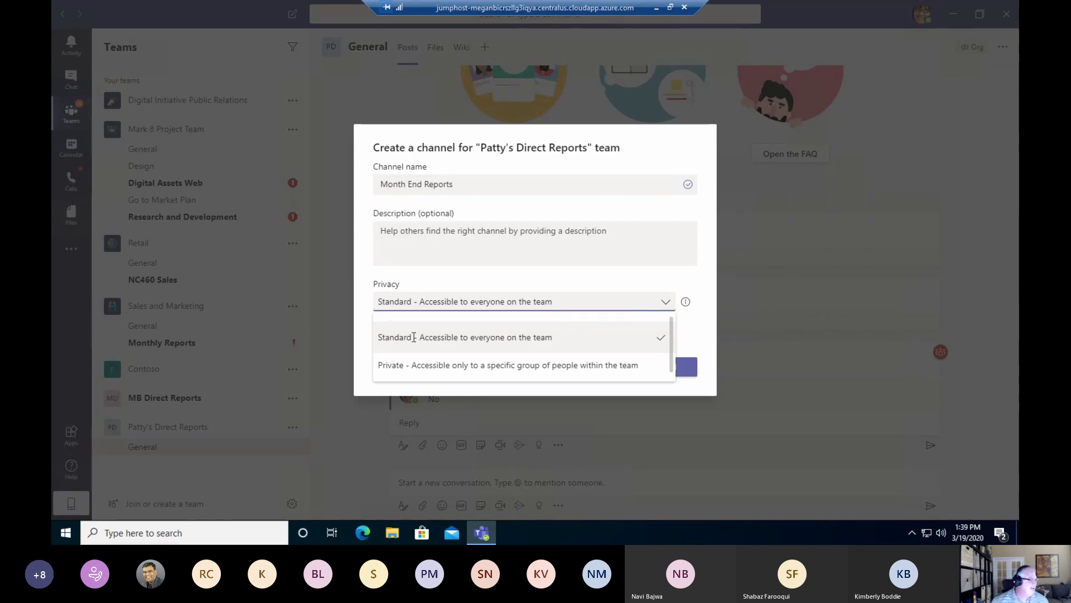
click(712, 287)
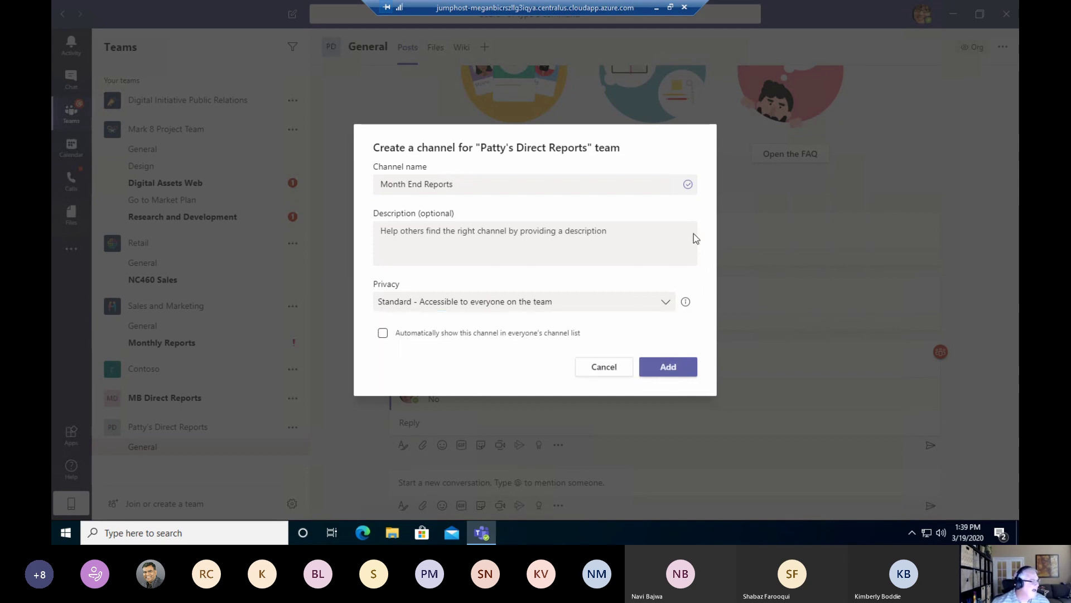
click(480, 334)
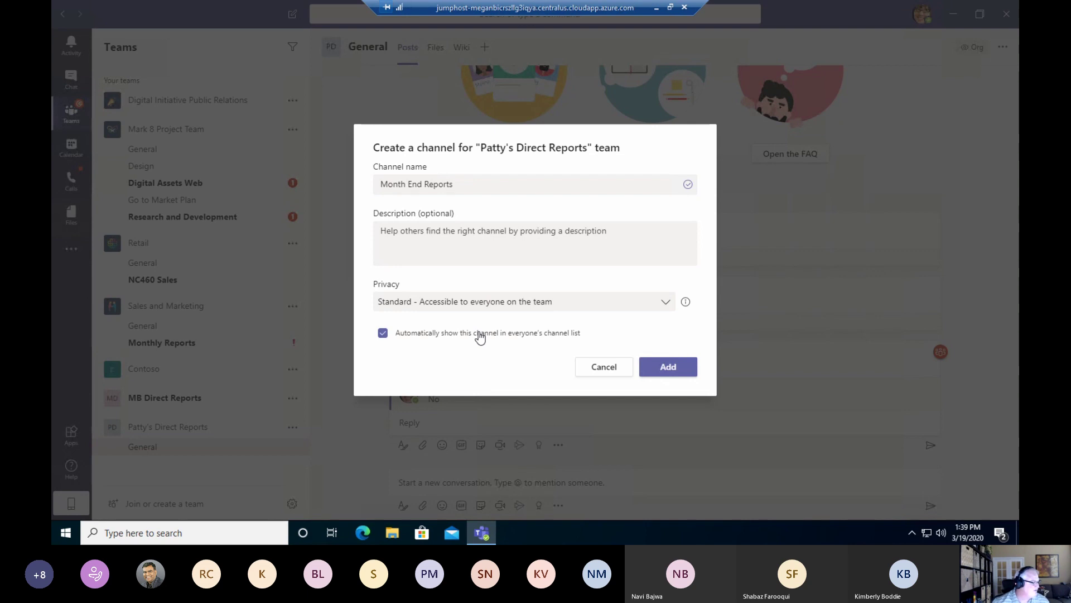
click(664, 368)
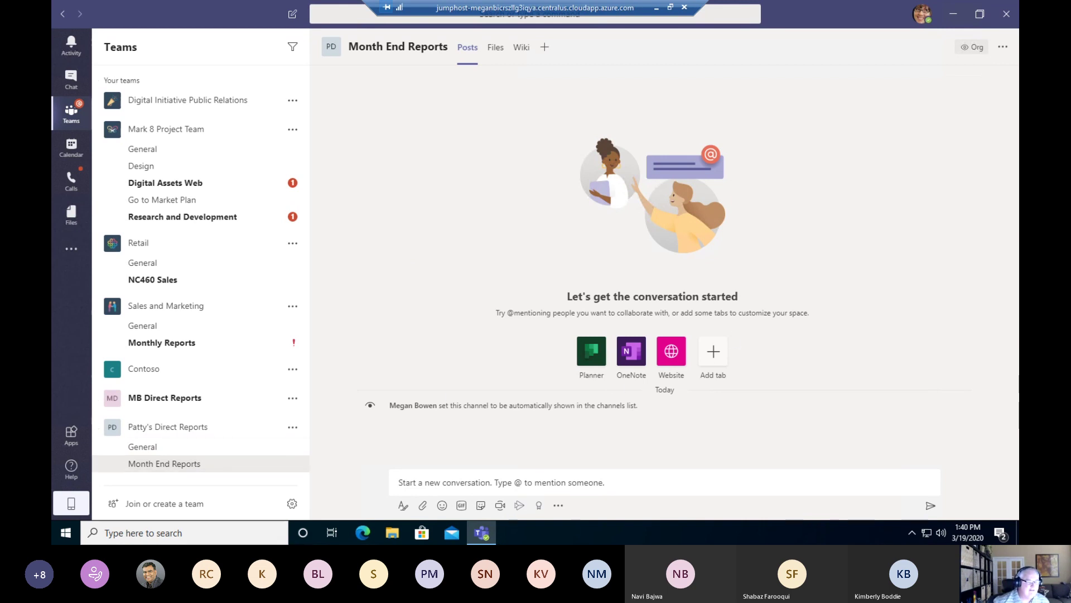
key(alt+Tab)
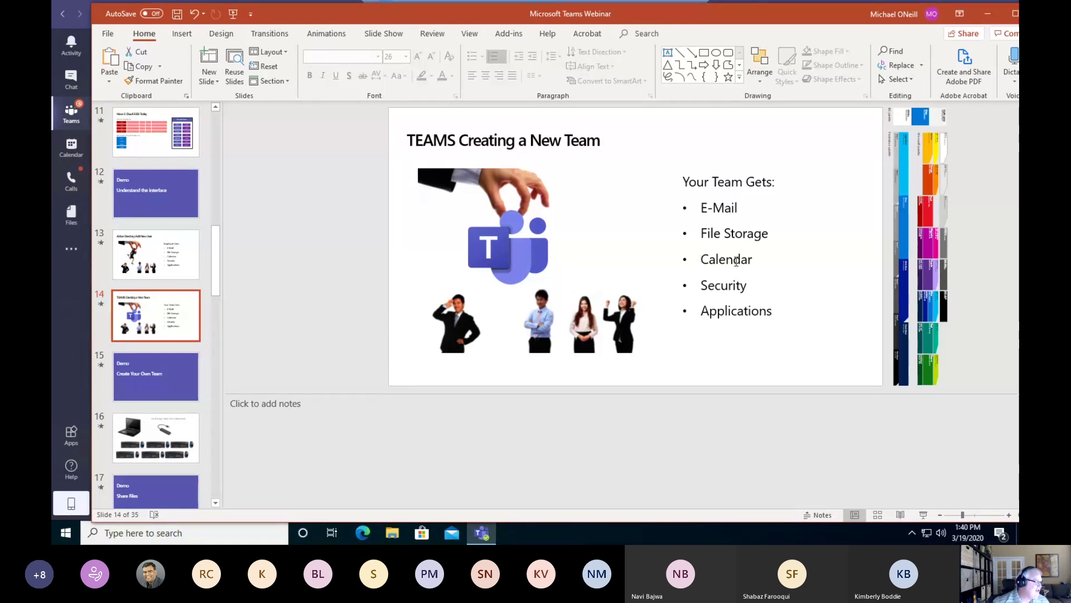
drag(664, 22, 1018, 67)
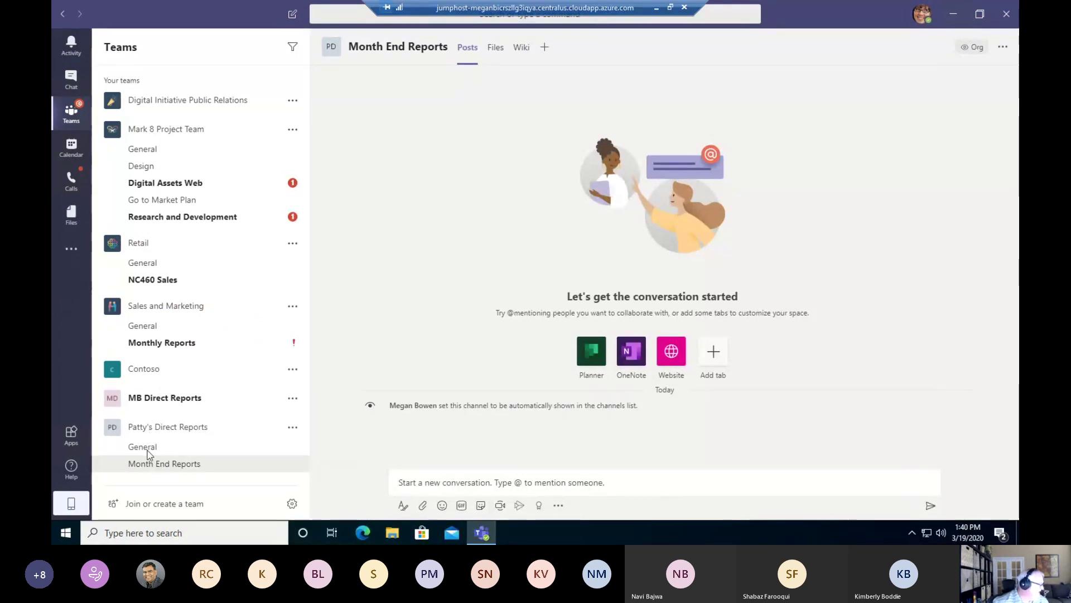
Try to create a Word document named "March 2020" in the Month End Reports channel's files.
click(496, 49)
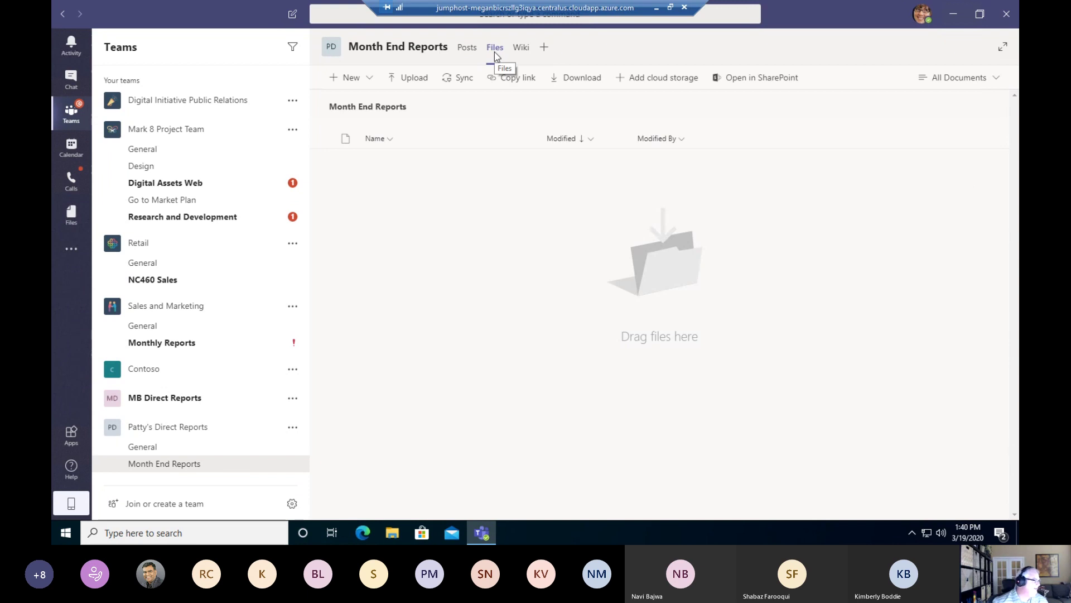
click(370, 82)
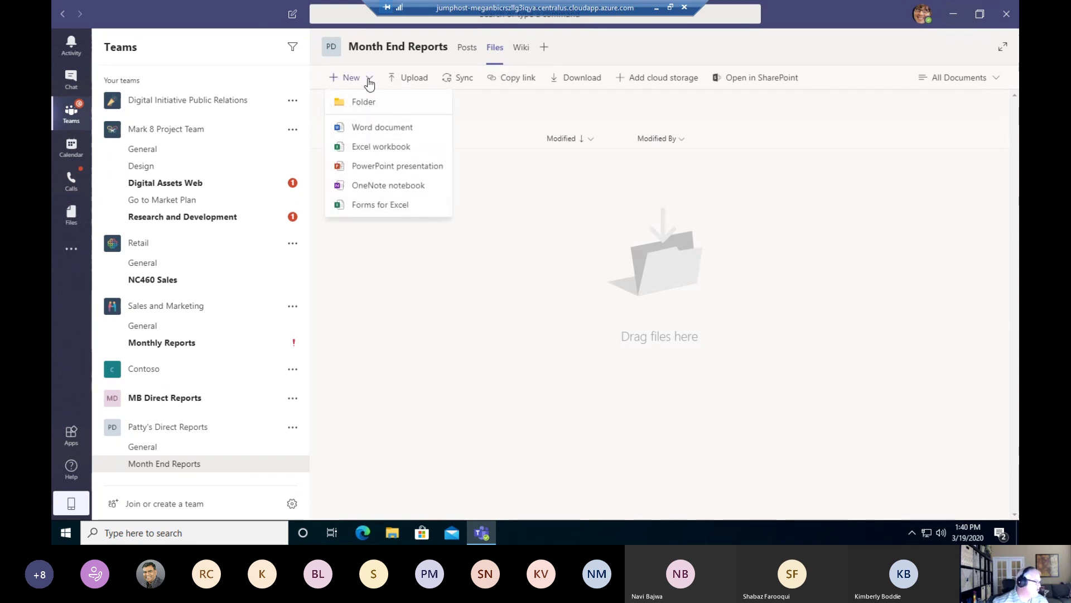
click(377, 128)
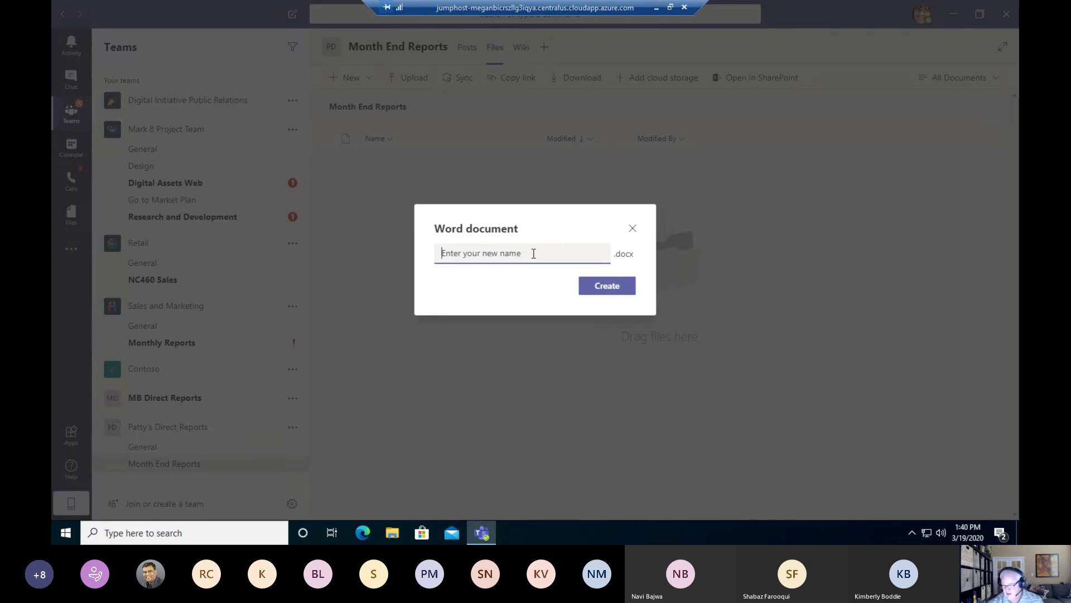
text(March 2020)
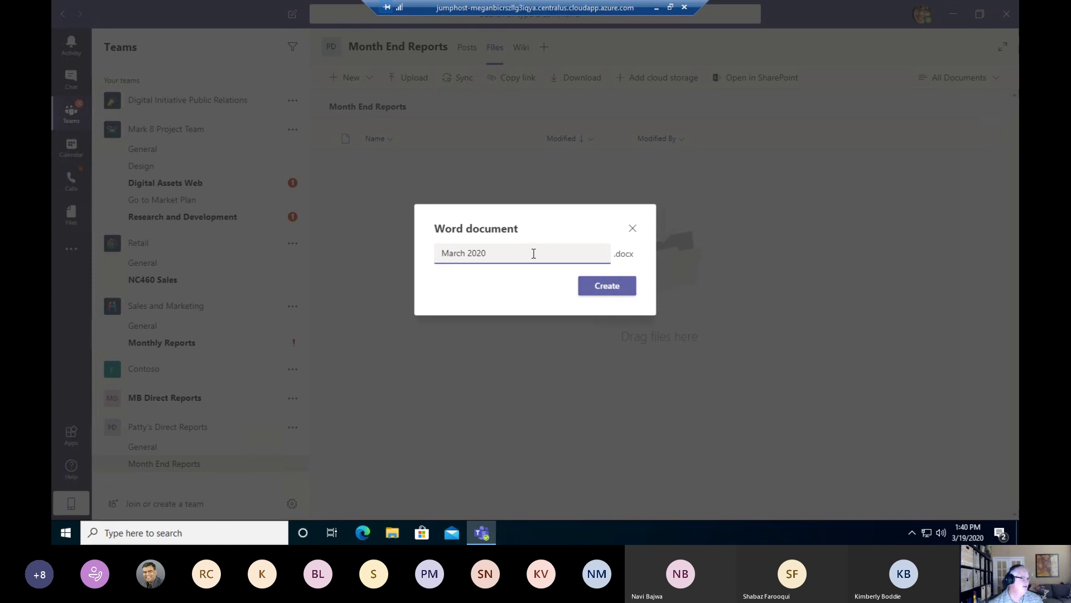
key(Return)
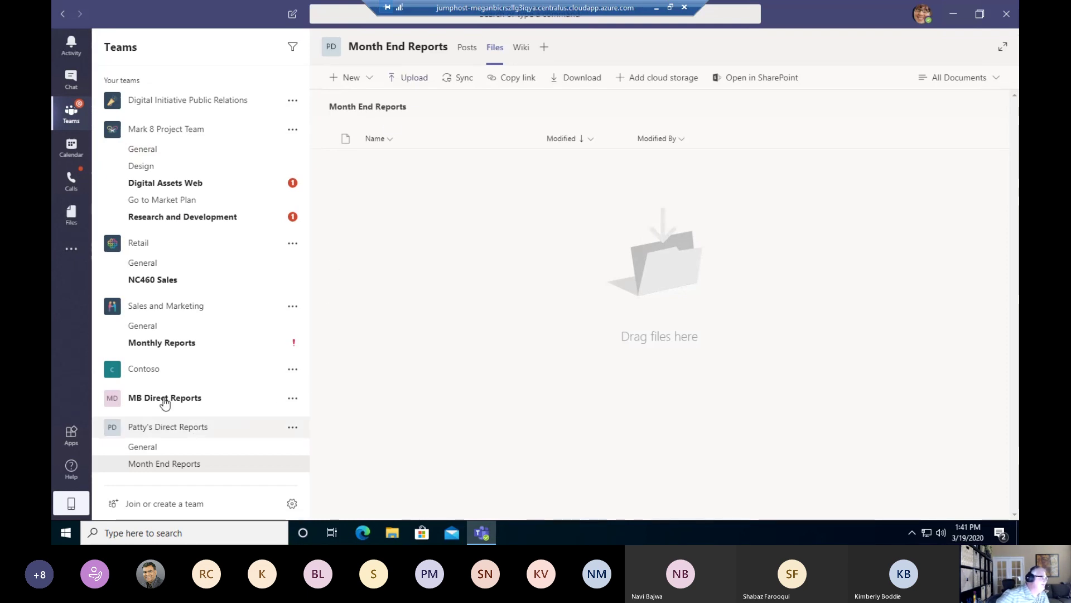
Switch to the General channel and back to Month End Reports to recheck its file list.
click(162, 448)
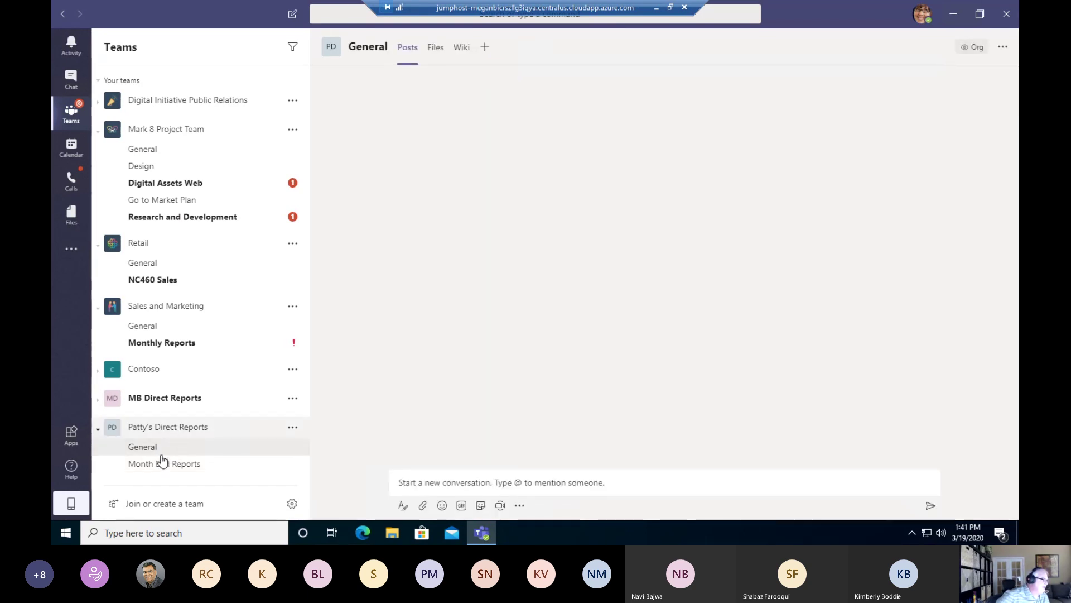
click(169, 466)
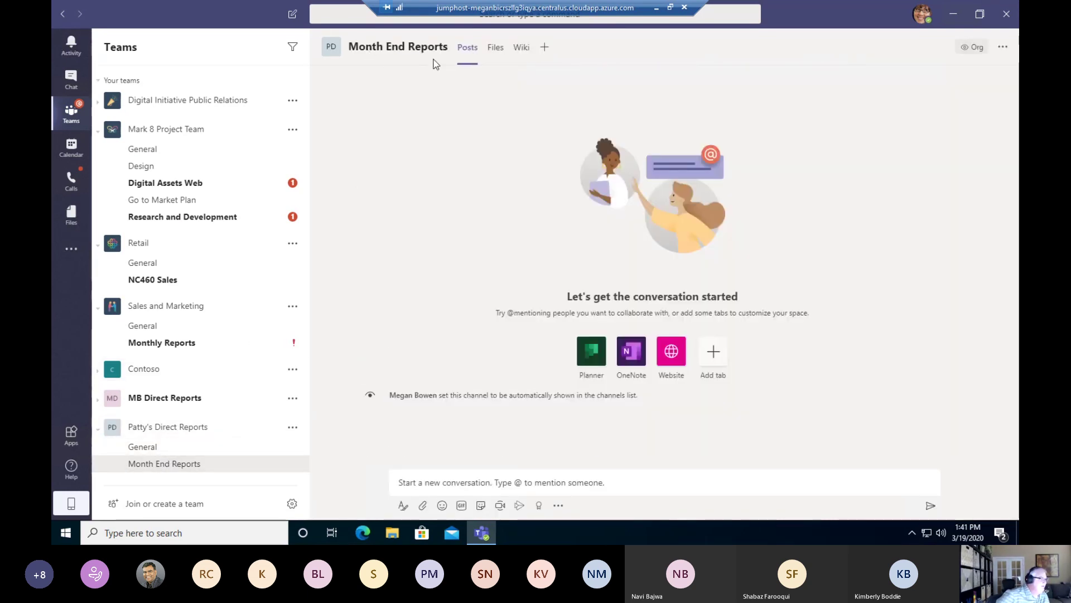
click(496, 48)
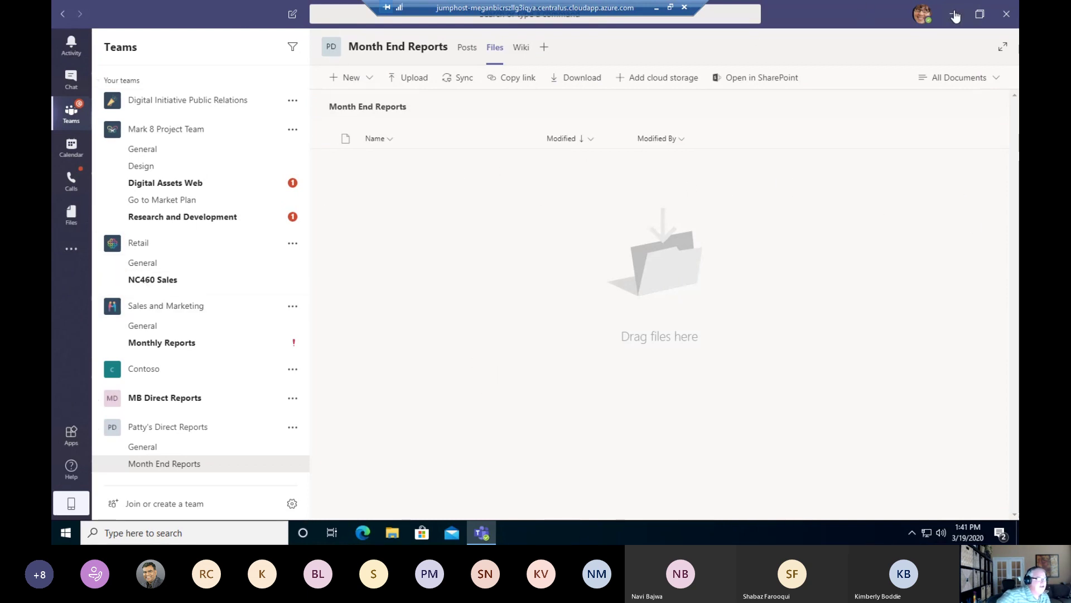
Upload the AnalogWhiteboard image from the desktop's Files folder to the Month End Reports channel's files, and bring Teams back in front.
click(980, 16)
drag(237, 49, 351, 47)
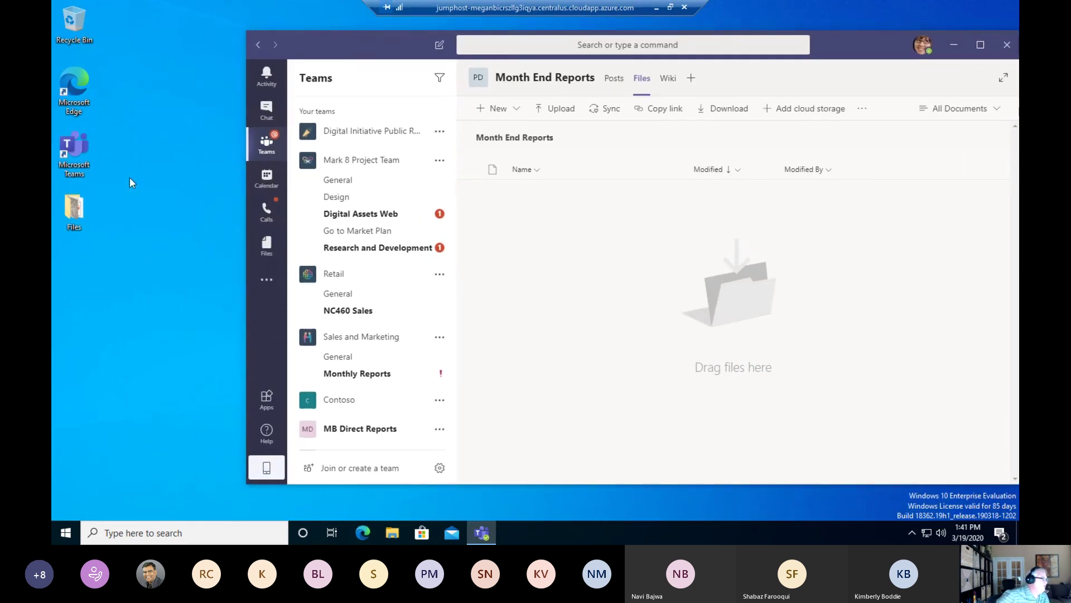
double_click(75, 210)
drag(299, 139, 315, 260)
drag(278, 330, 551, 226)
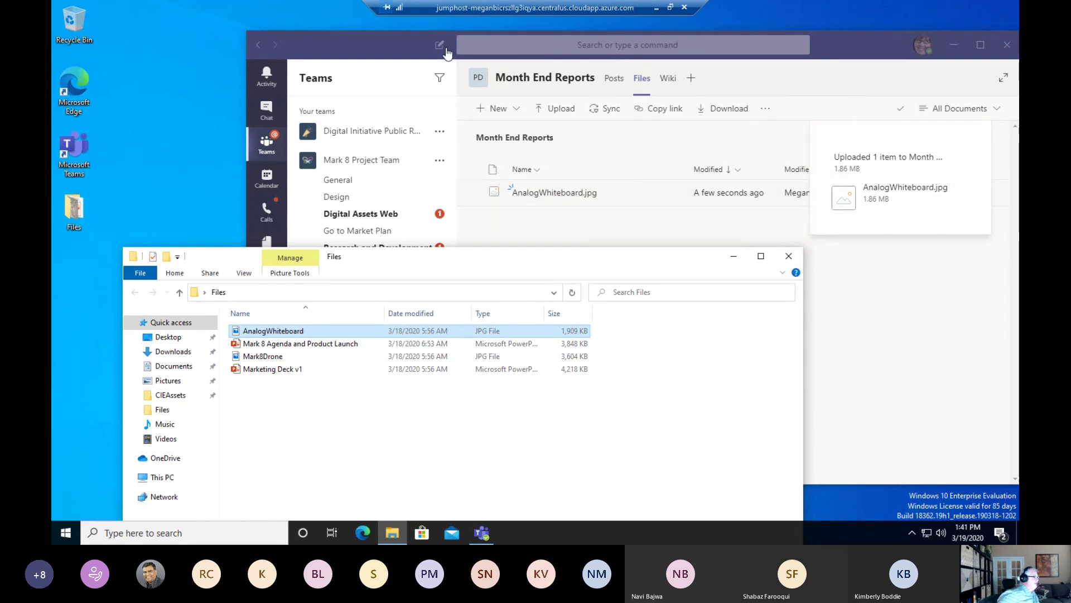
click(396, 48)
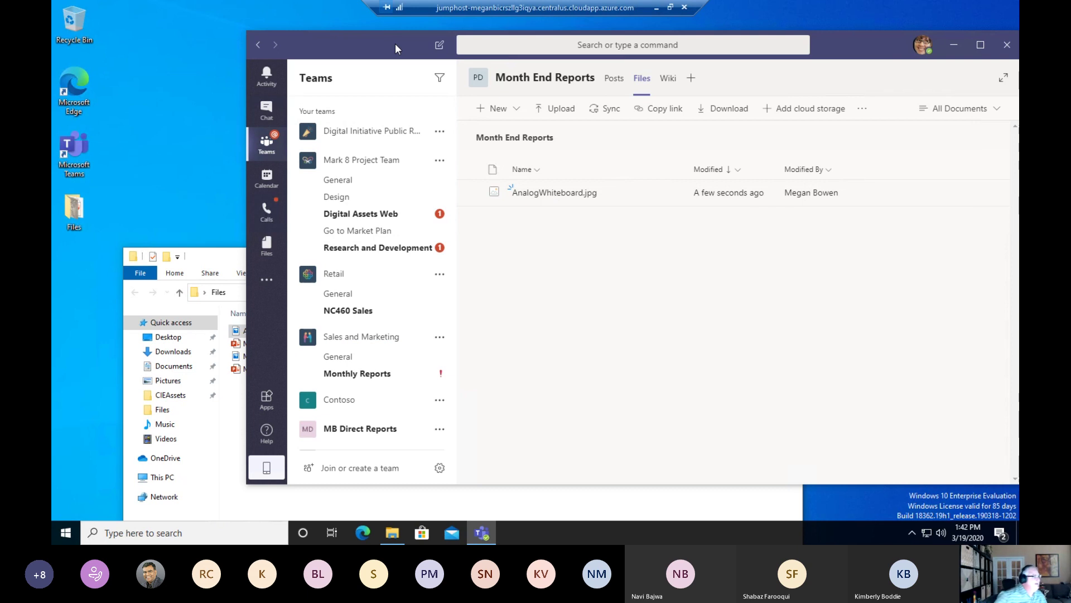
drag(373, 40, 251, 36)
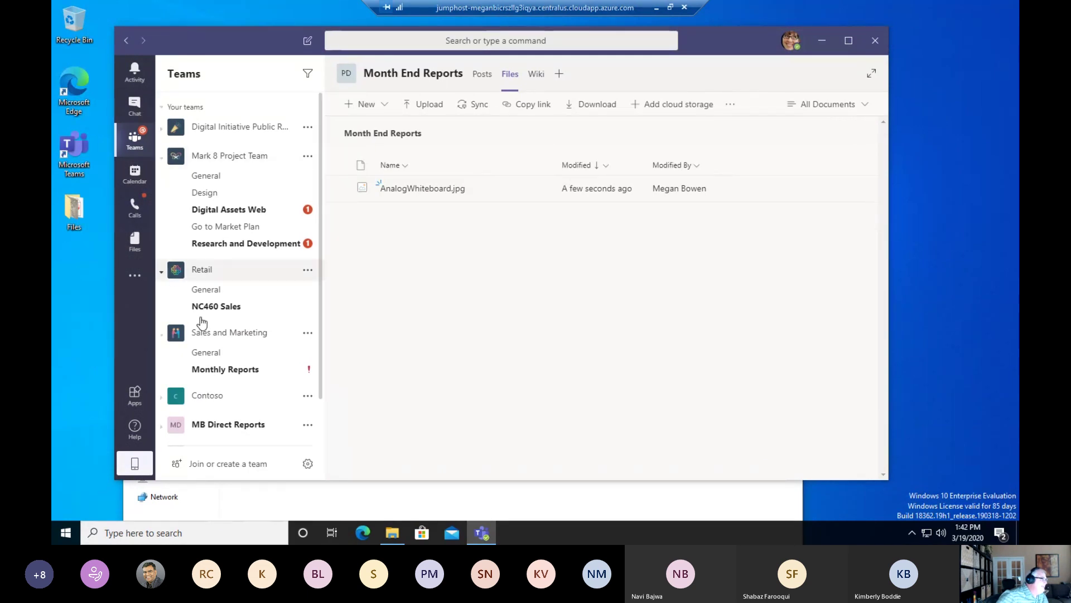
Review the options offered for the General channel and for the whole direct-reports team.
scroll(264, 401, down, 2)
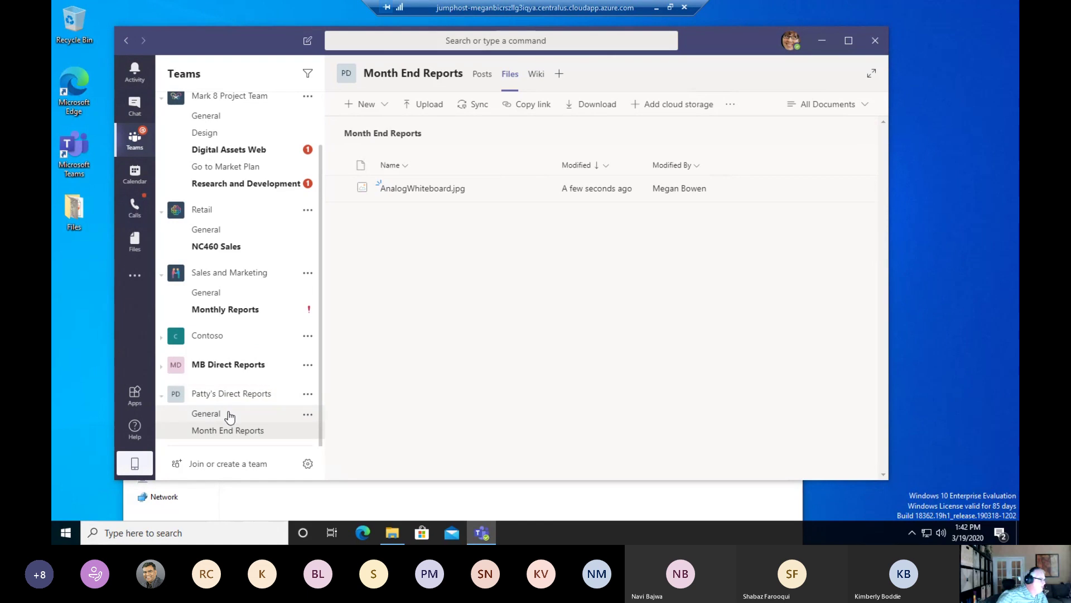
click(223, 419)
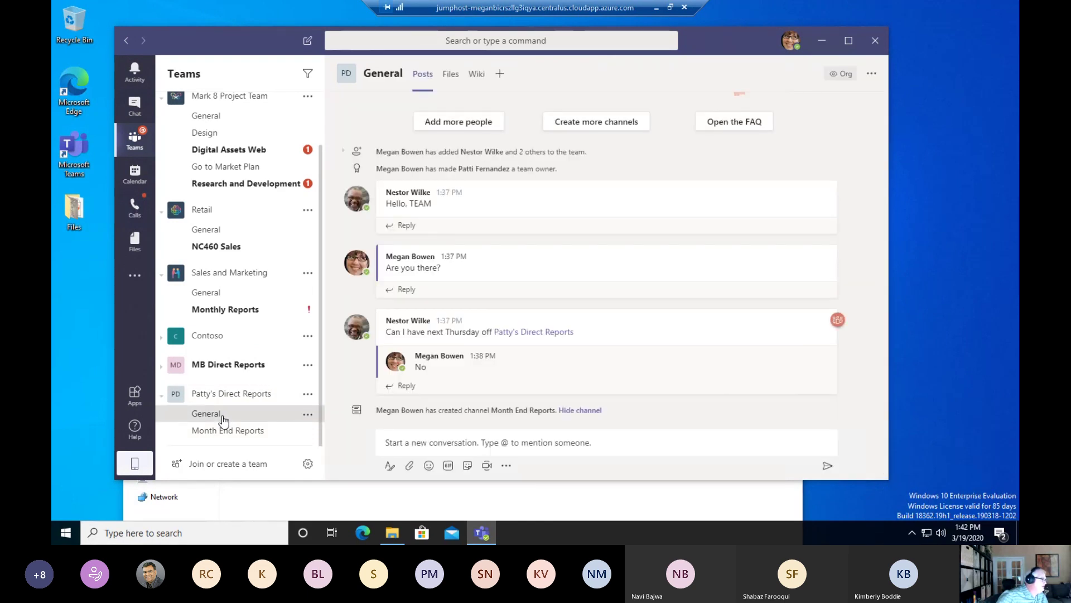
click(308, 415)
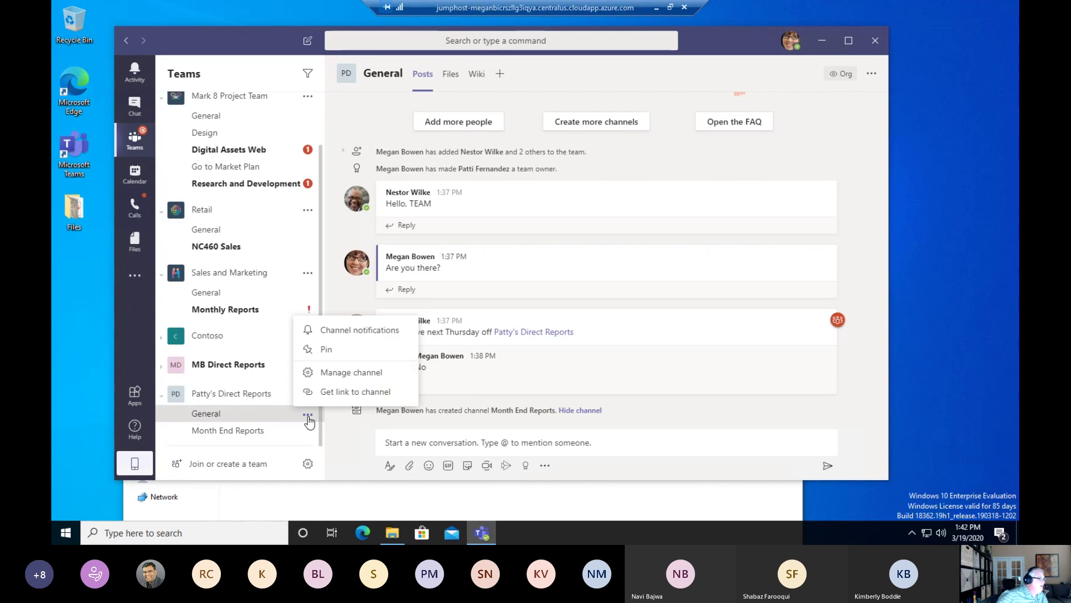
click(308, 417)
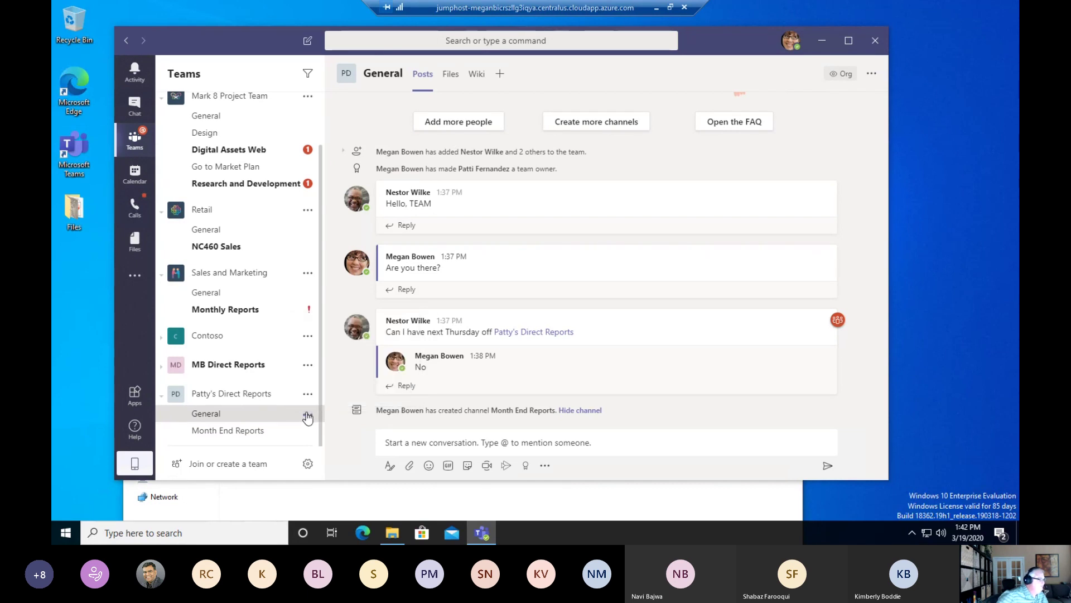
click(307, 417)
click(296, 398)
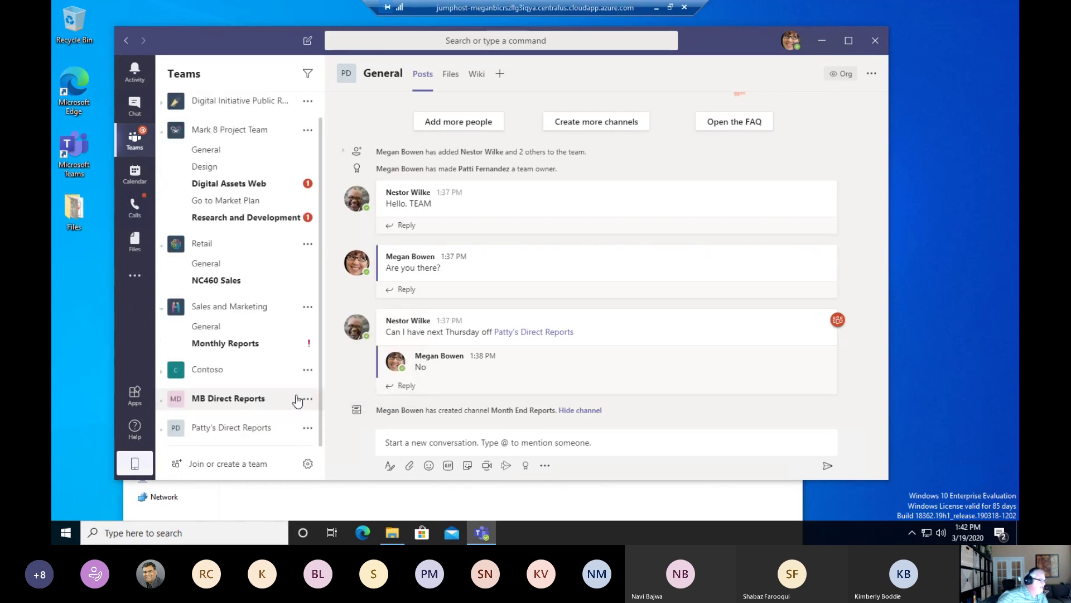
click(308, 428)
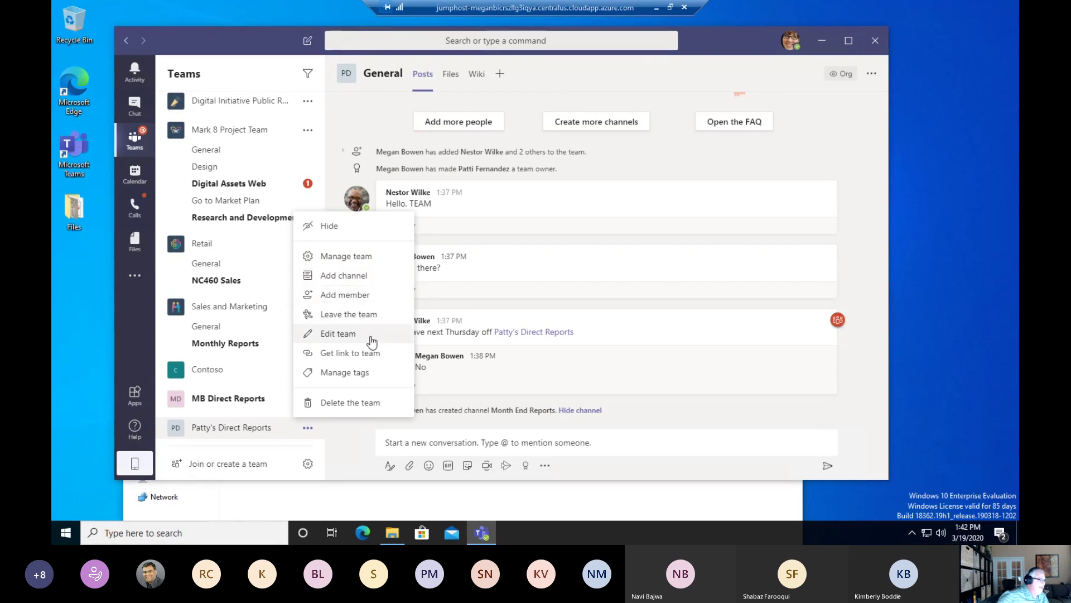
click(258, 434)
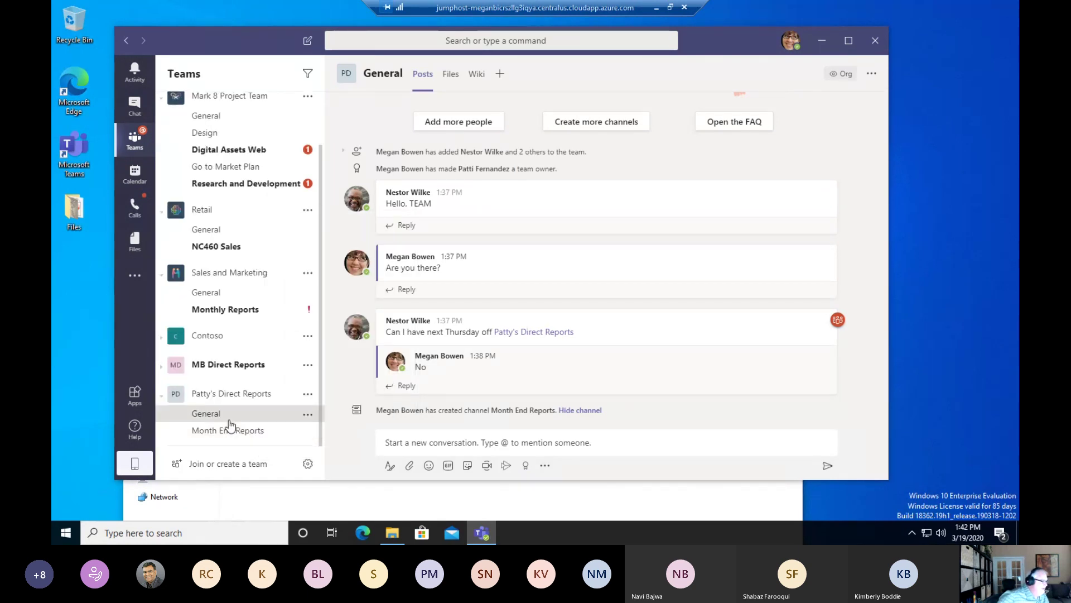
click(307, 416)
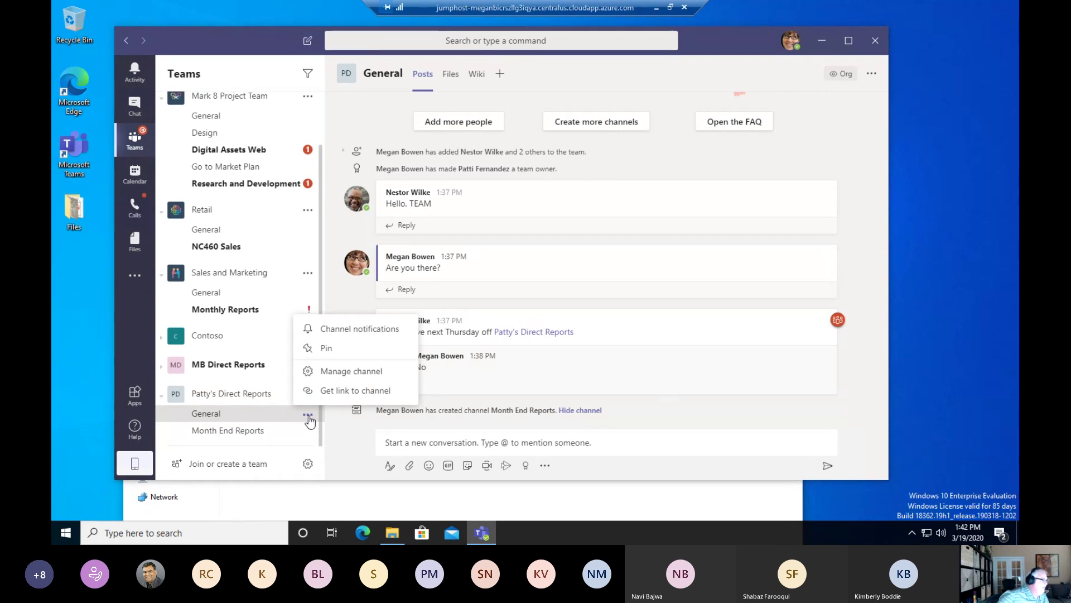
click(307, 416)
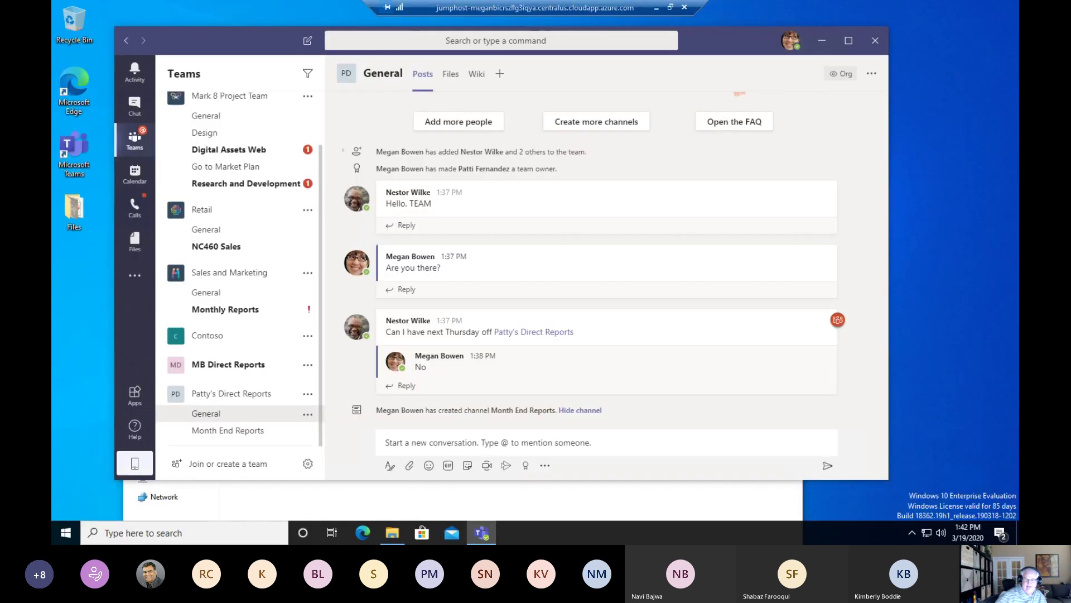
Switch to the TechStar Consulting Inc Teams window and show its teams and channels.
drag(1019, 41, 728, 36)
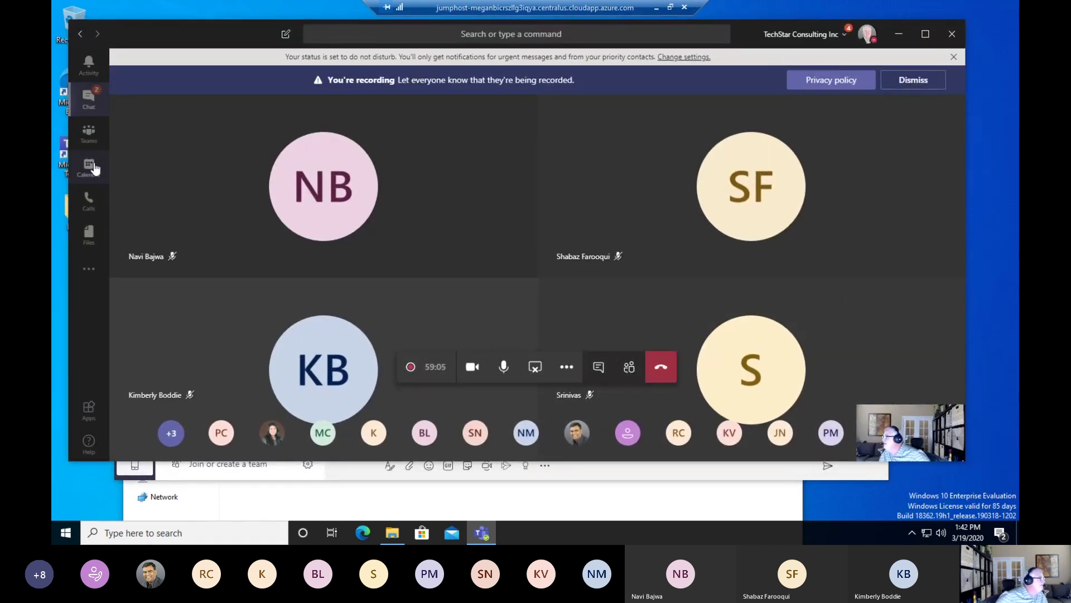
click(90, 134)
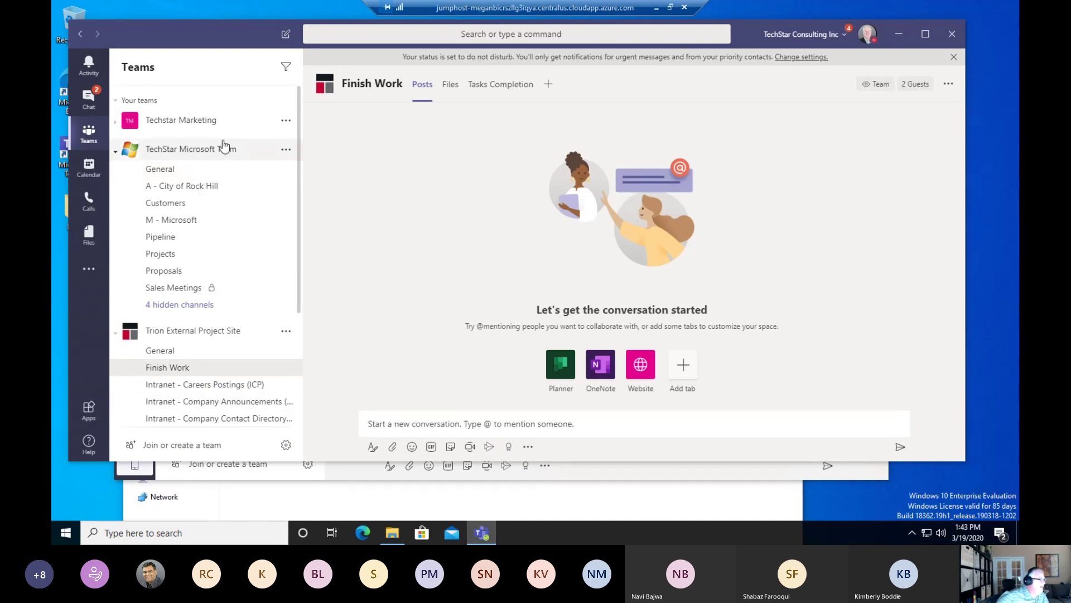
Review the options offered for the TechStar Microsoft Team's General channel and move that Teams window out of the way.
click(207, 171)
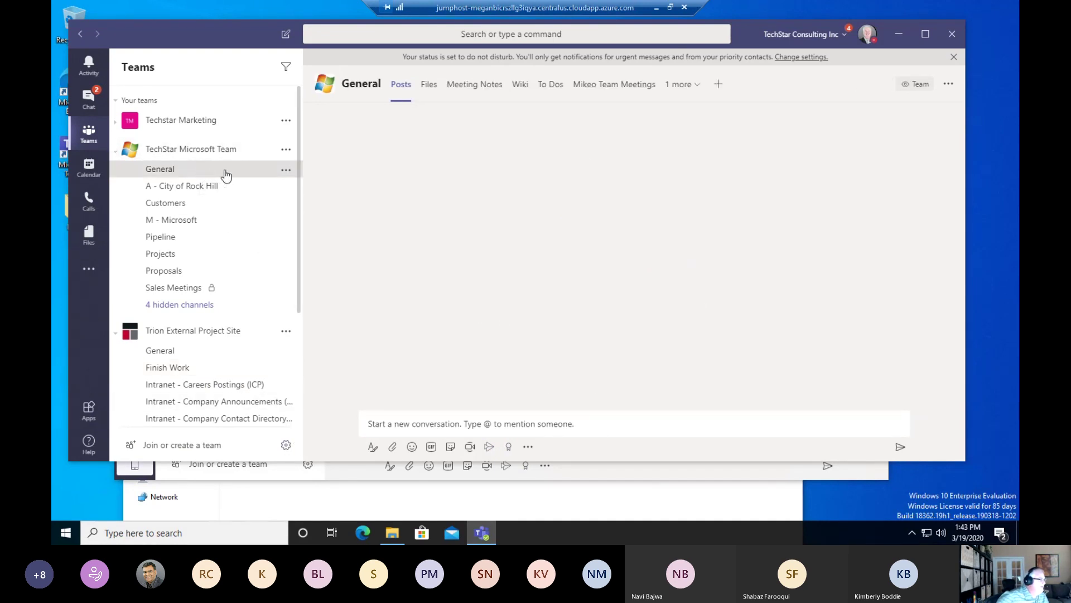
click(286, 169)
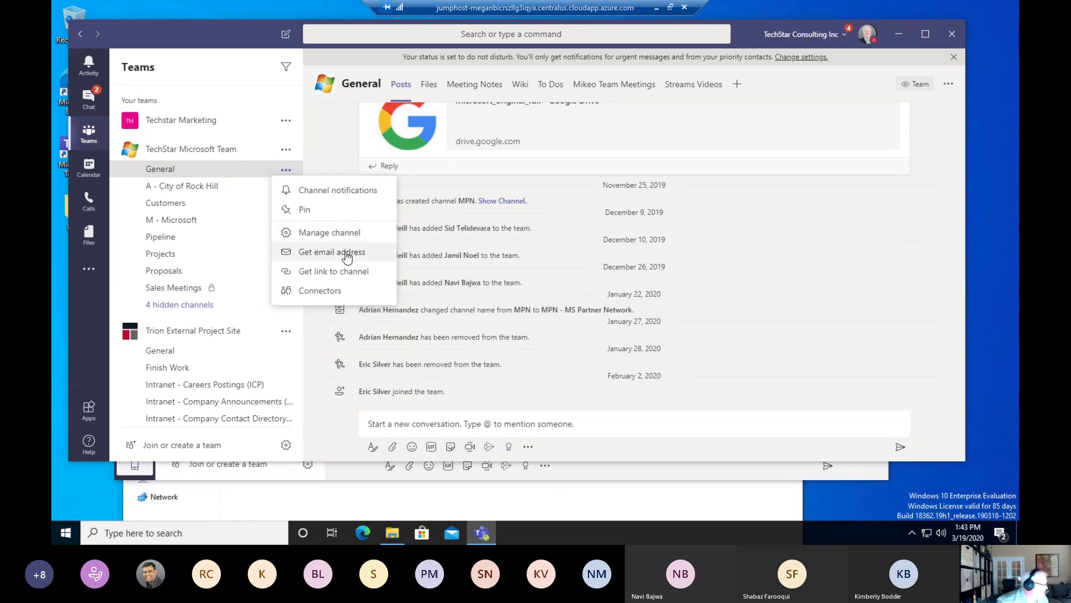
drag(228, 31, 1070, 162)
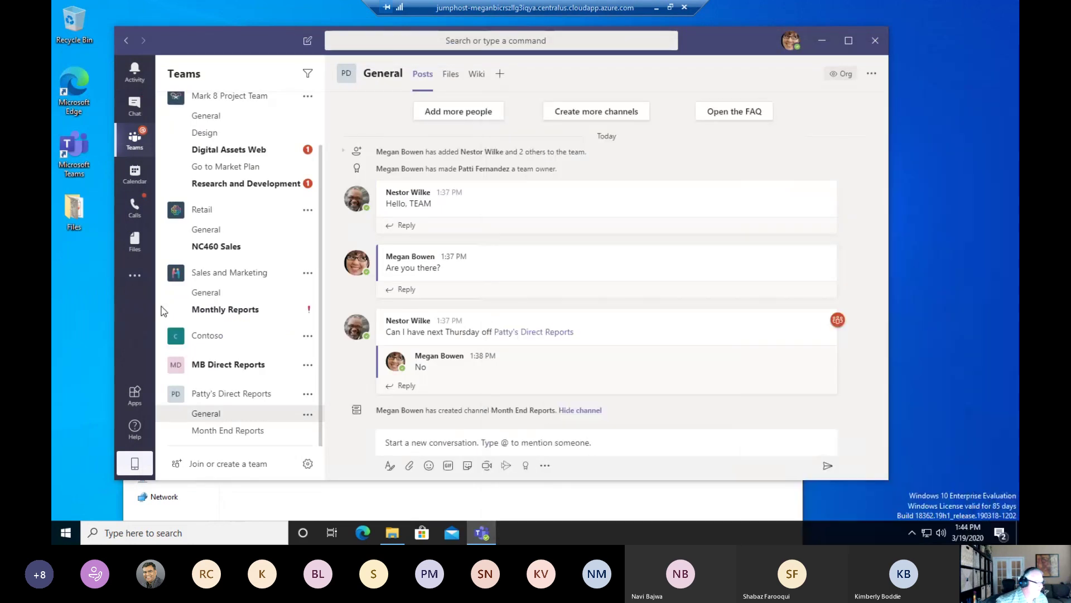
Look up the email address of the Sales and Marketing team's General channel and close its dialog.
click(280, 299)
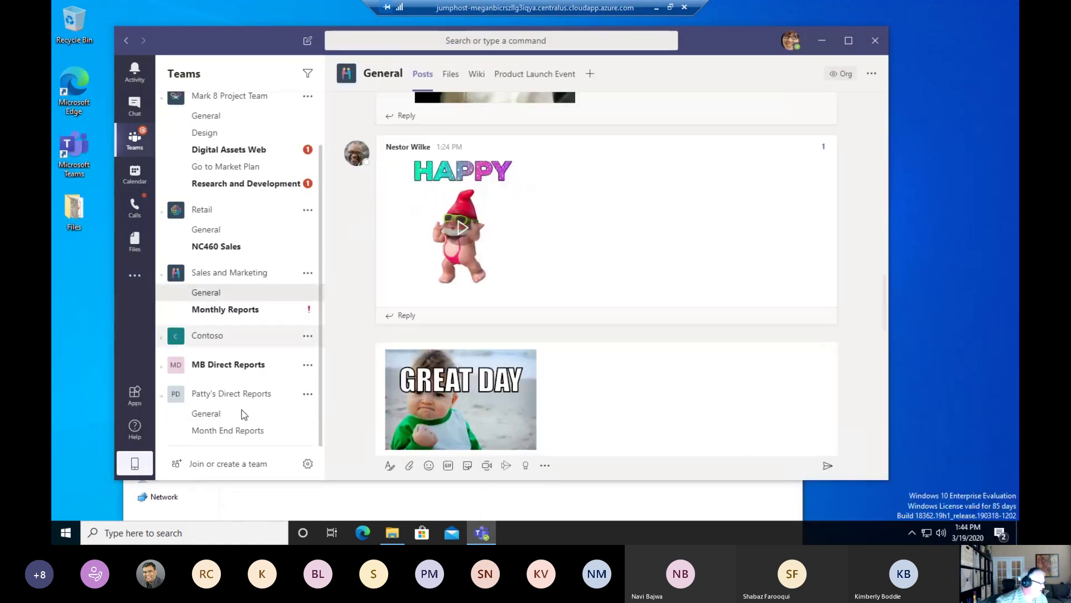
mouse_move(309, 297)
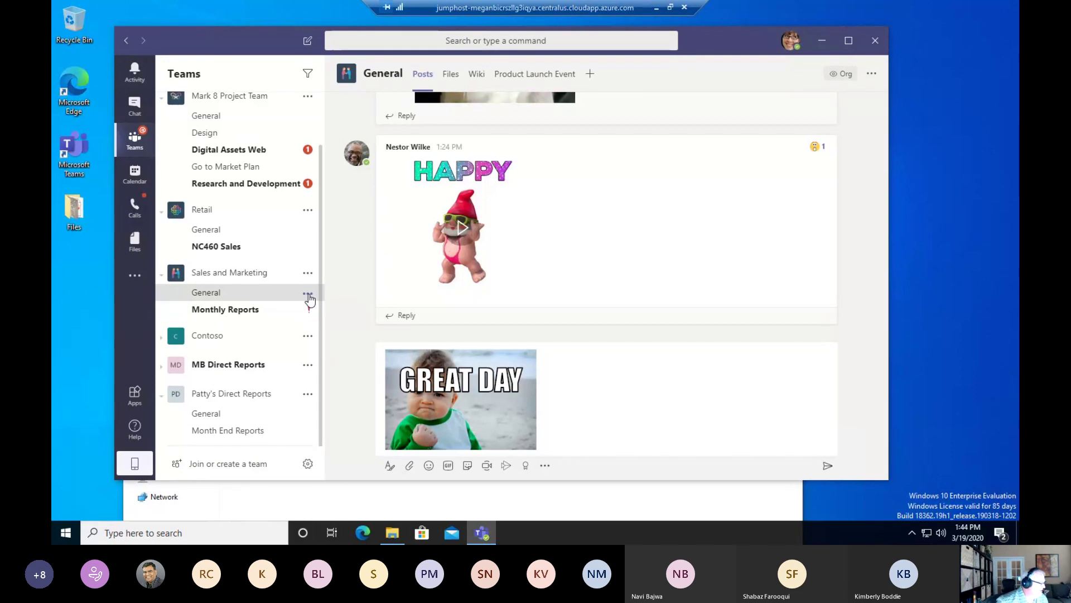
click(308, 295)
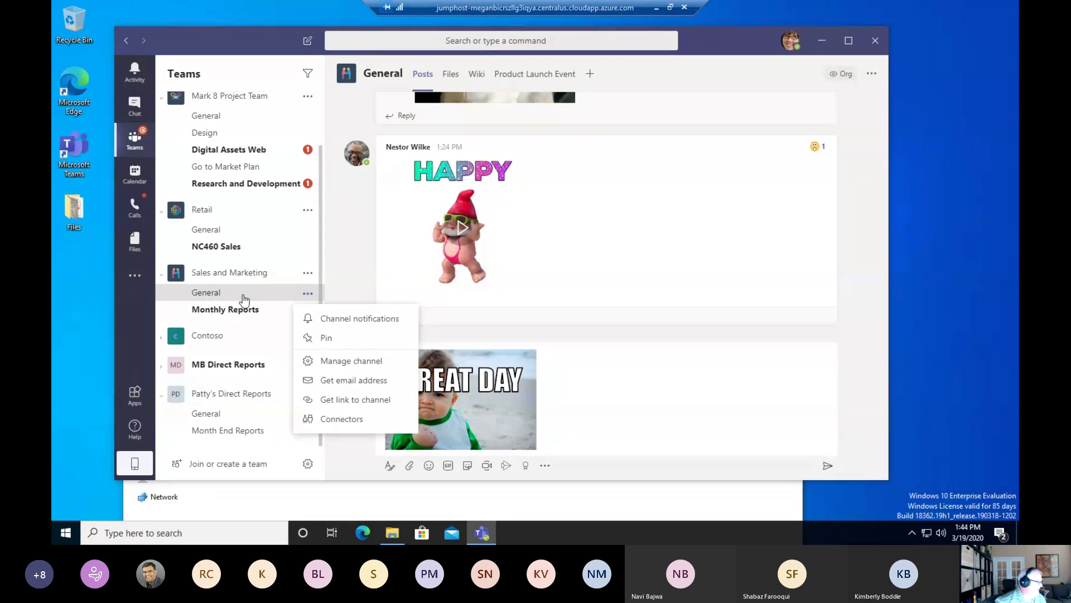
click(347, 385)
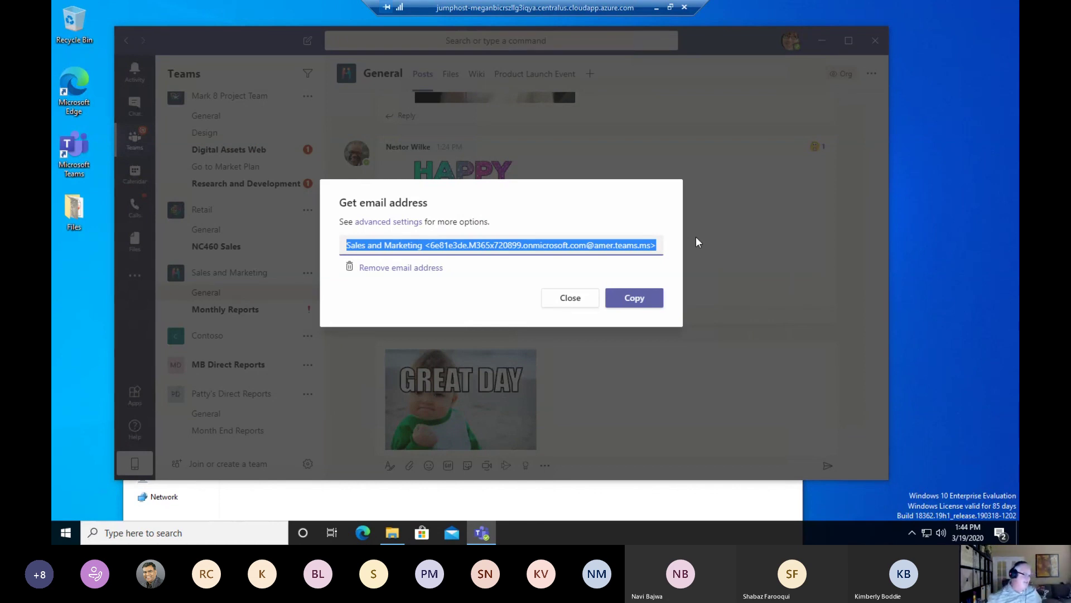
click(569, 303)
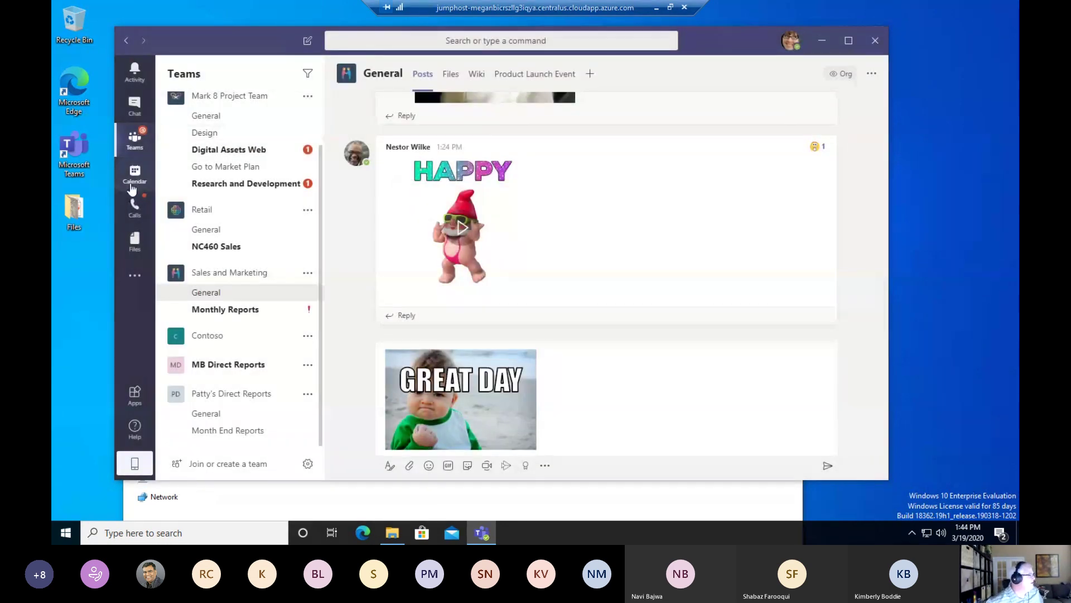
Maximize the calendar and draft a "Weekly team call" meeting for Mar 19, 2020, 2:00 PM to 2:30 PM, repeating weekly.
click(141, 173)
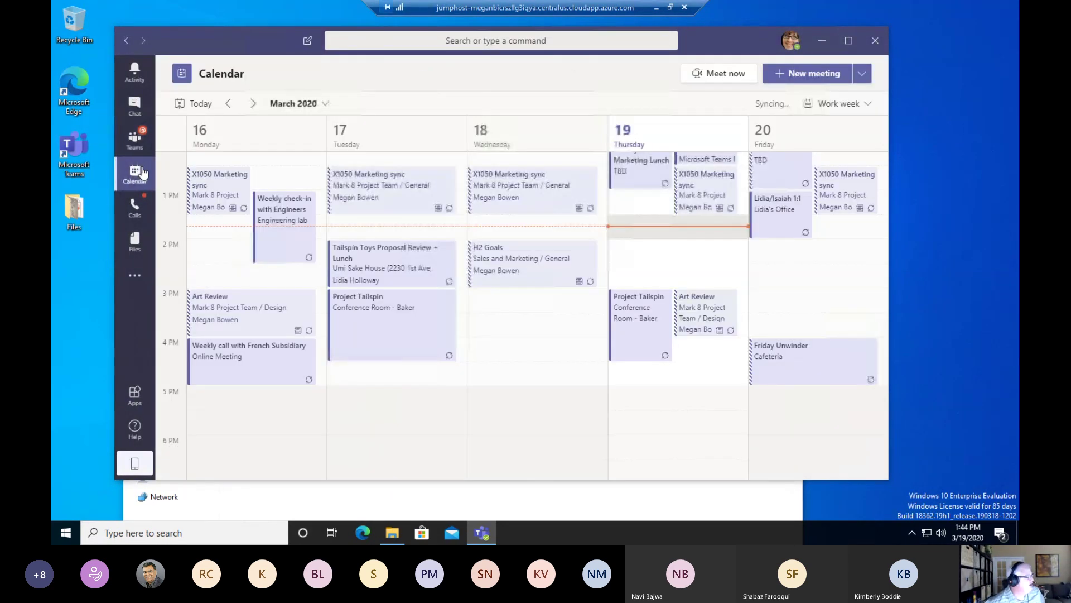
click(849, 39)
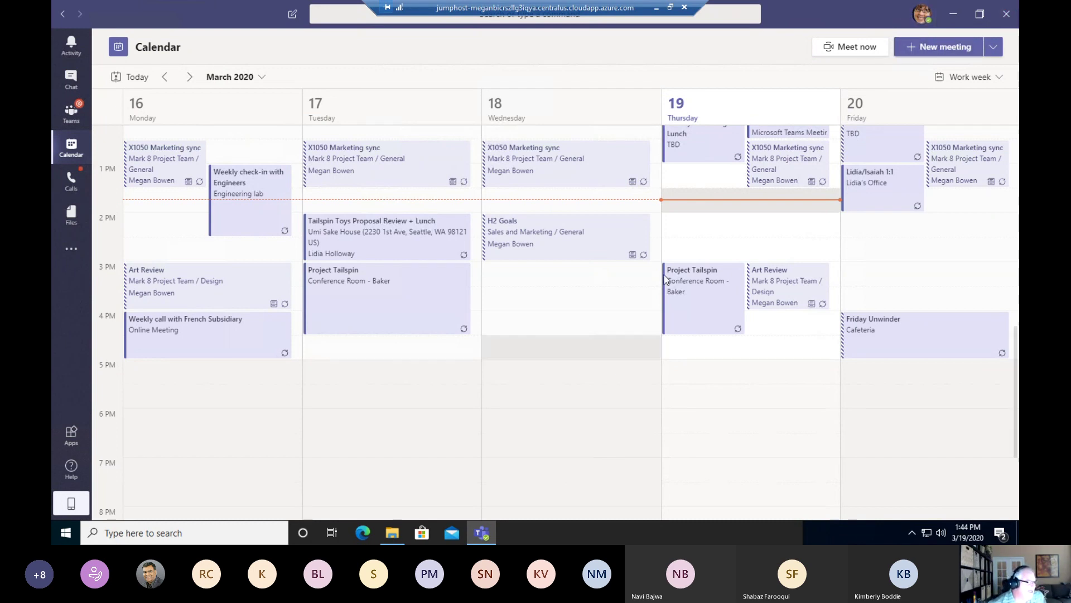
click(721, 224)
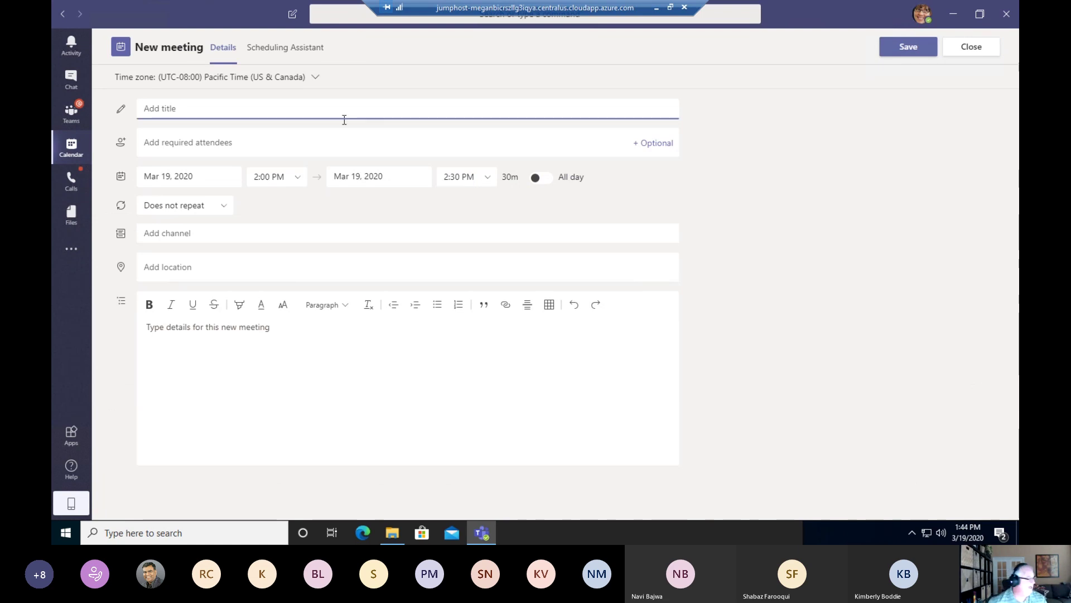
text(Weekly team call)
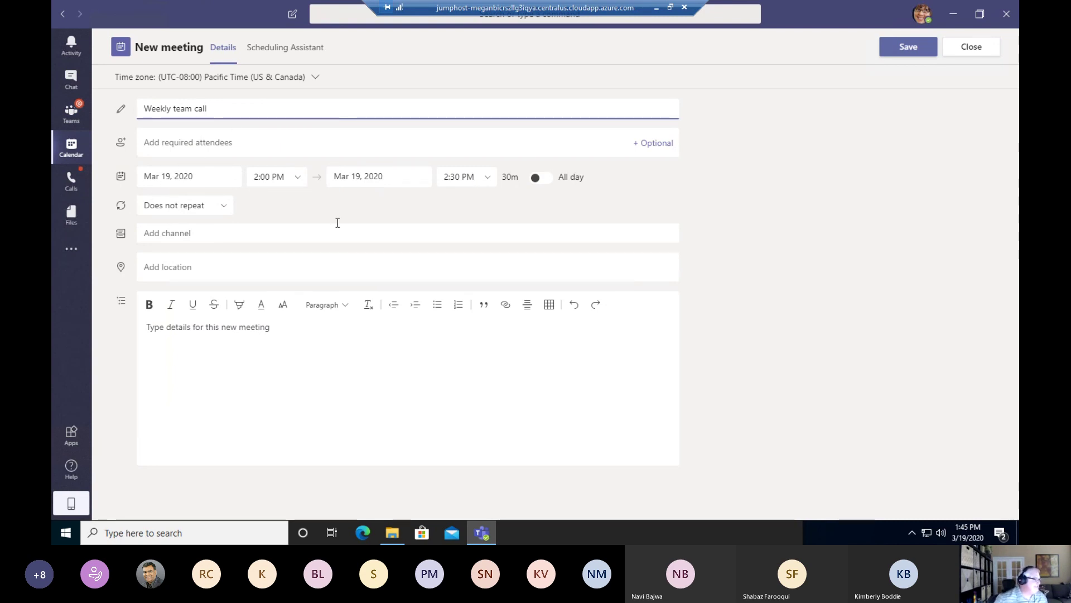
click(223, 210)
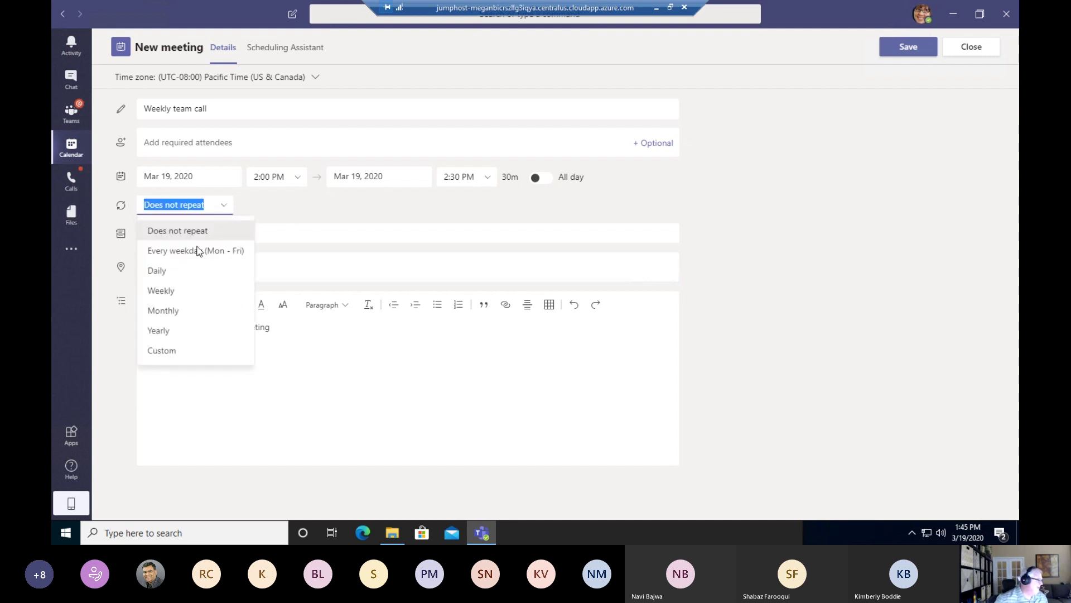
click(183, 294)
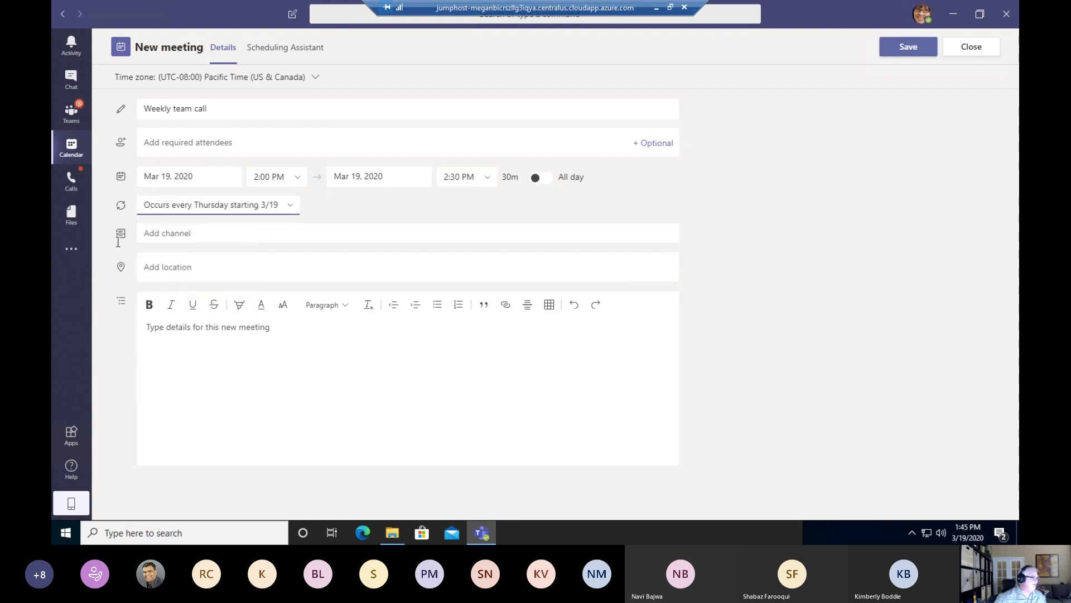
Assign the meeting to the direct-reports team's Month End Reports channel, try to send it twice, and dismiss it.
click(171, 234)
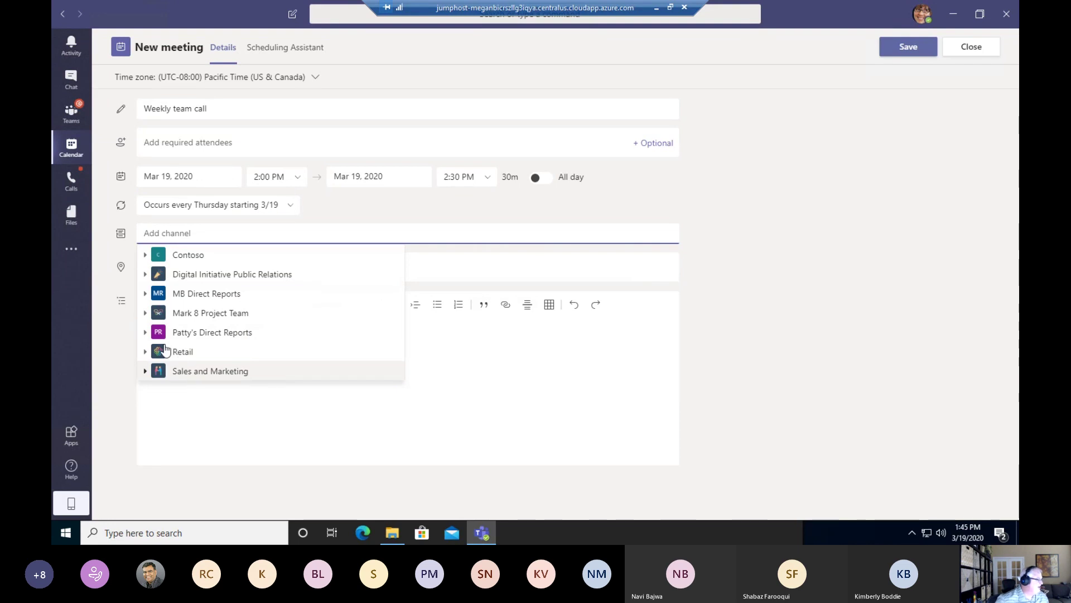
click(146, 332)
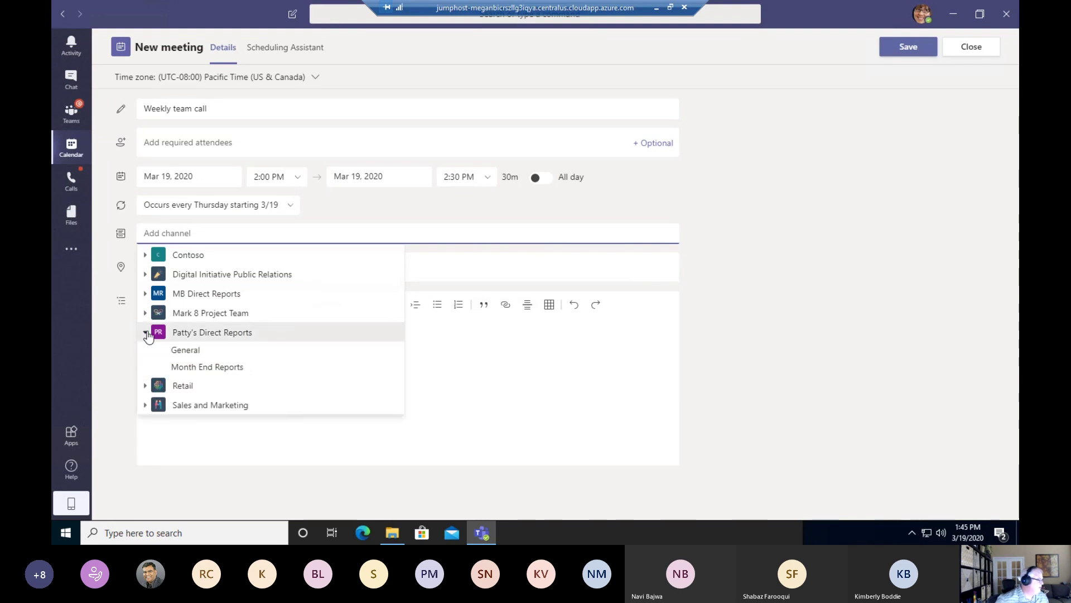
click(203, 369)
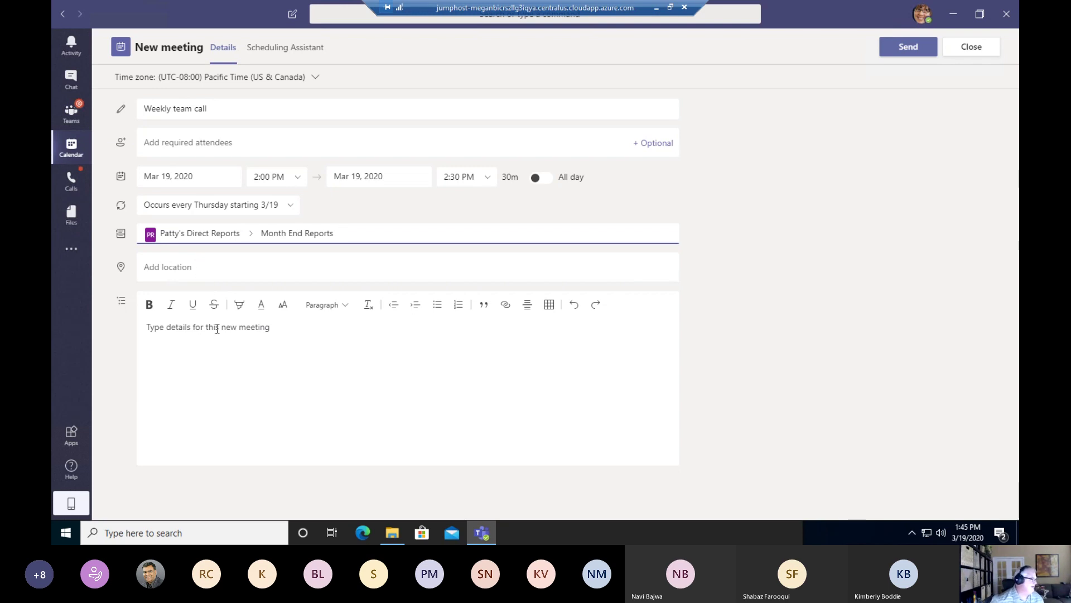
click(916, 47)
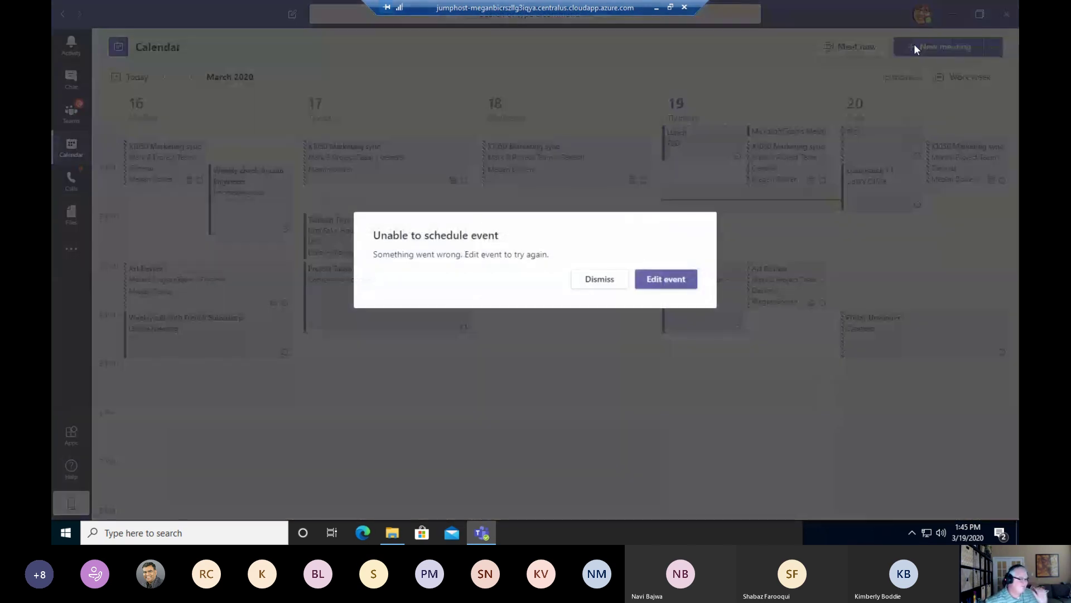
click(675, 286)
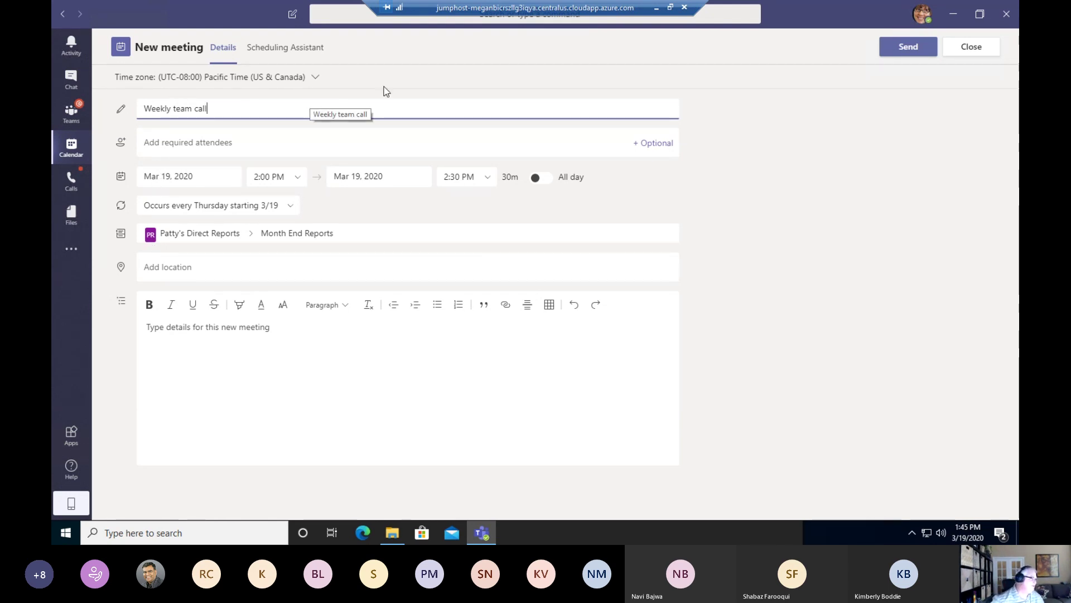
click(916, 49)
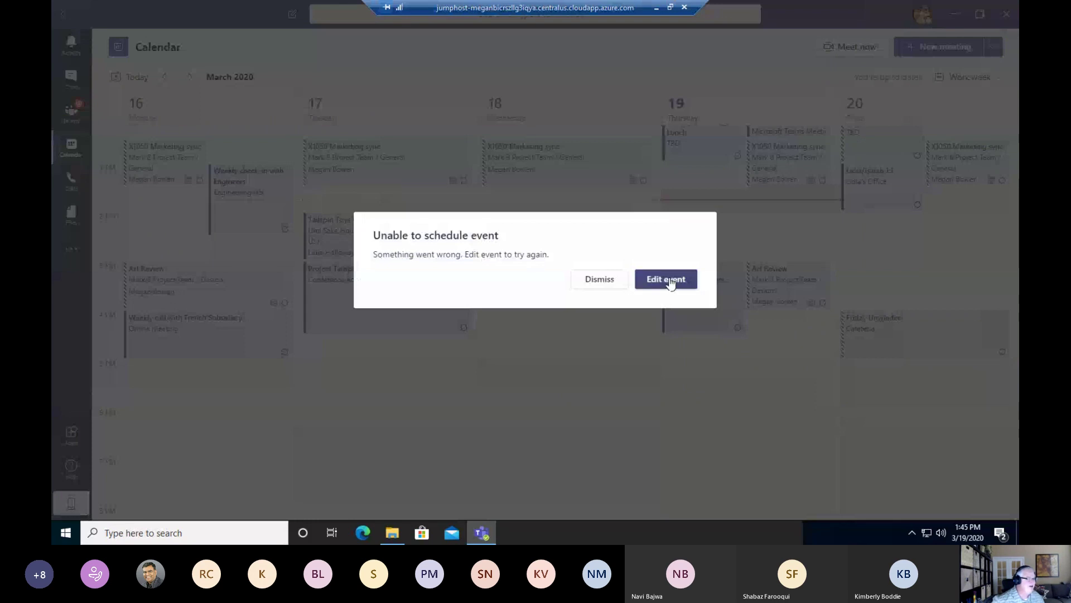
click(597, 283)
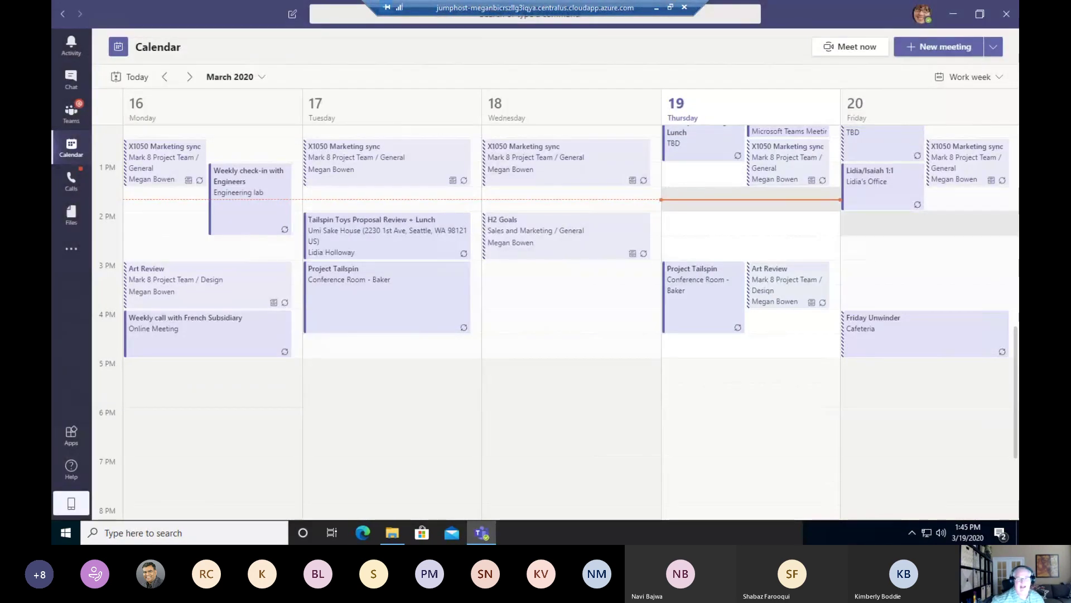
Switch to the TechStar Consulting Inc Teams window and schedule "Team Call" in its calendar for Mar 19, 2020, 5:00 PM to 5:30 PM.
drag(1070, 106, 242, 50)
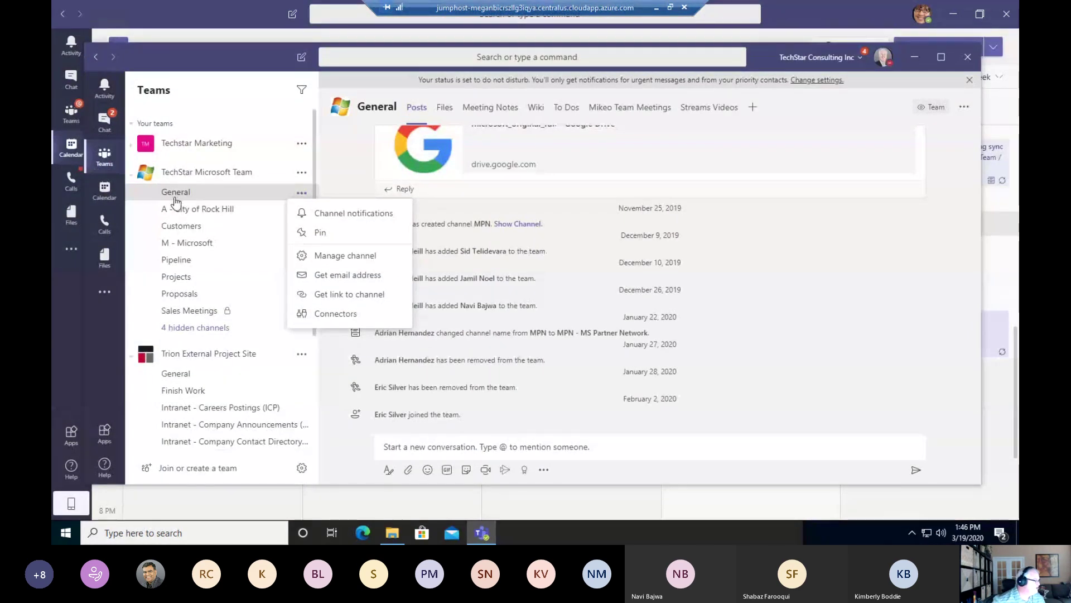
click(105, 192)
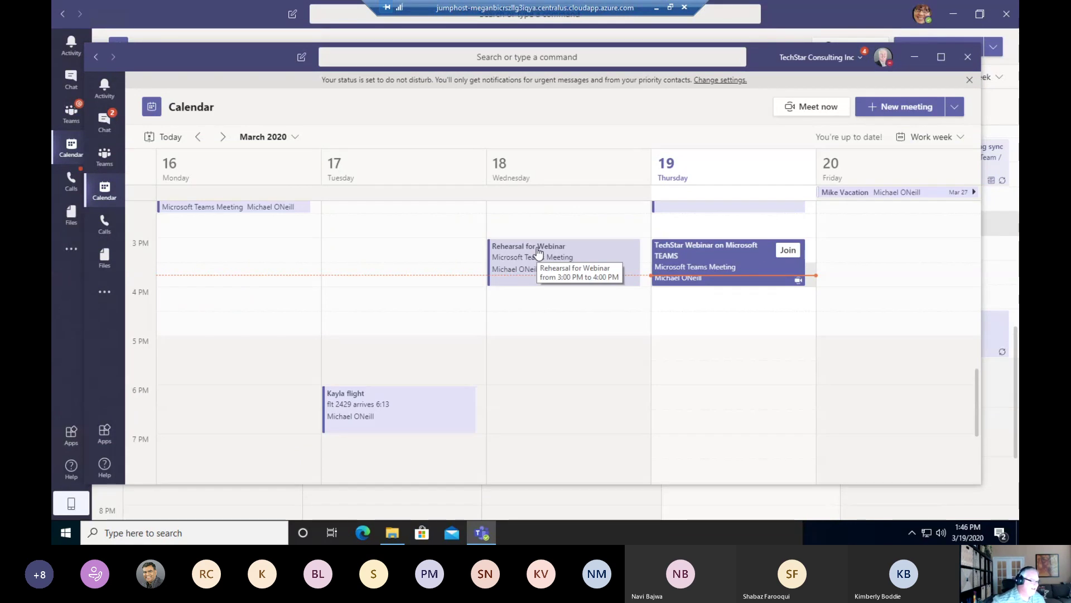
click(702, 351)
text(Team C)
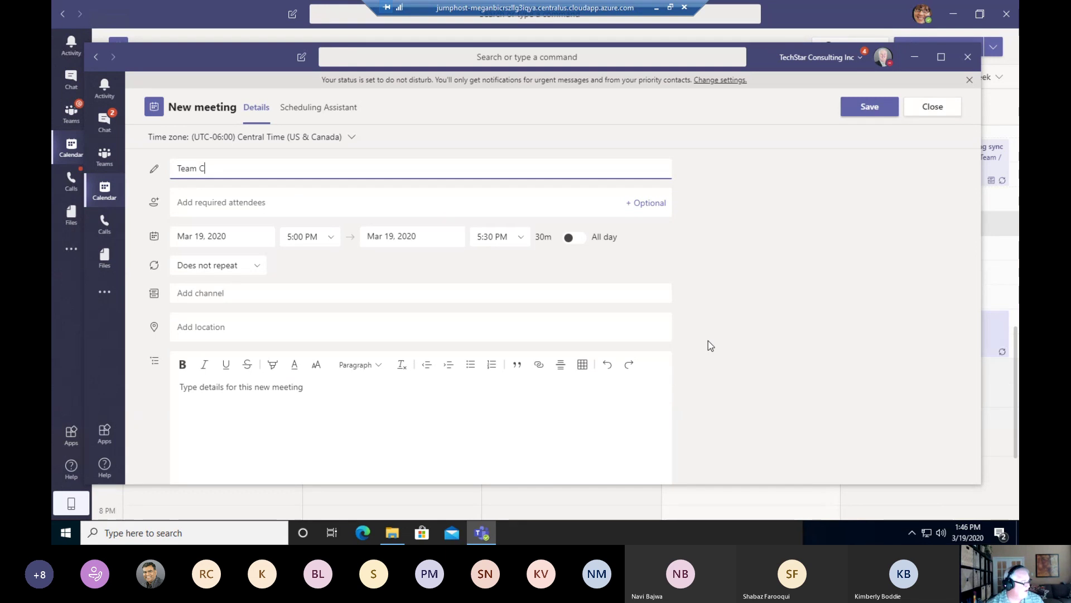
click(879, 109)
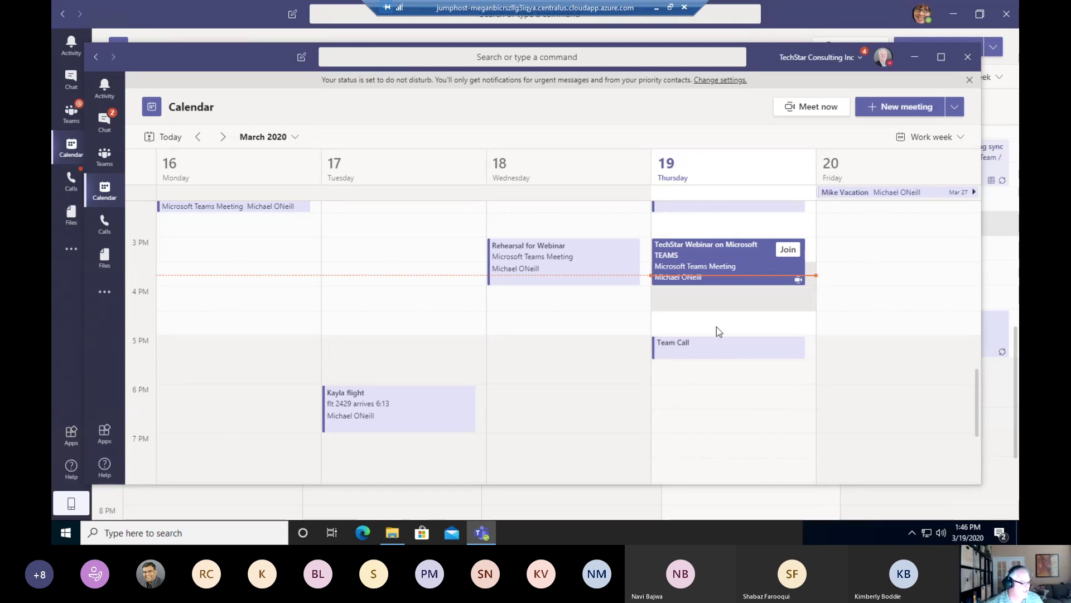
Review the fields of the saved Team Call meeting and of a blank 7:00 PM meeting form, leaving both without changes.
click(711, 342)
click(205, 316)
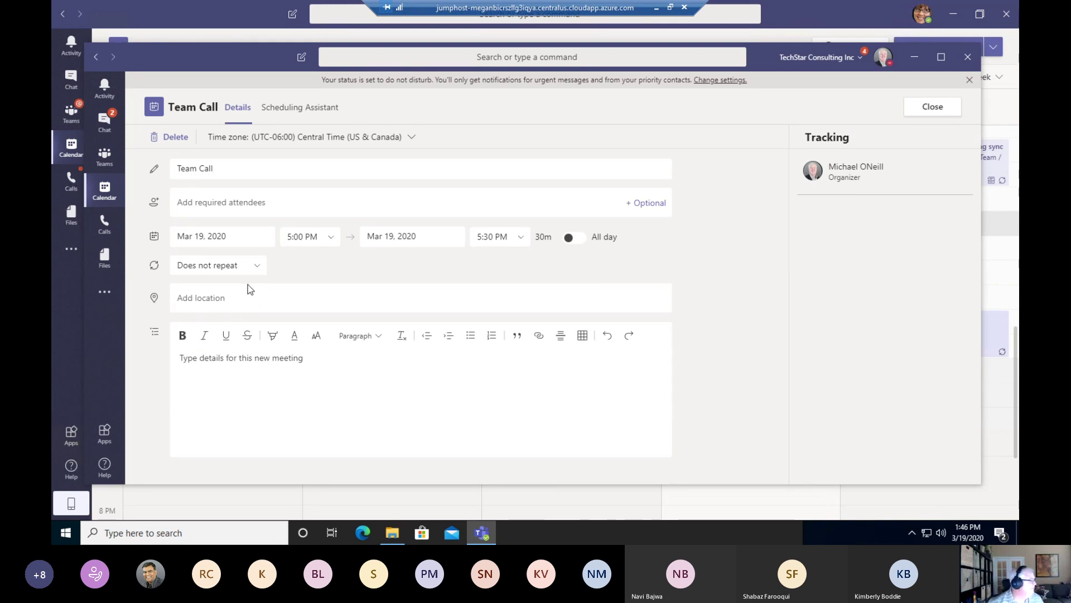
click(259, 297)
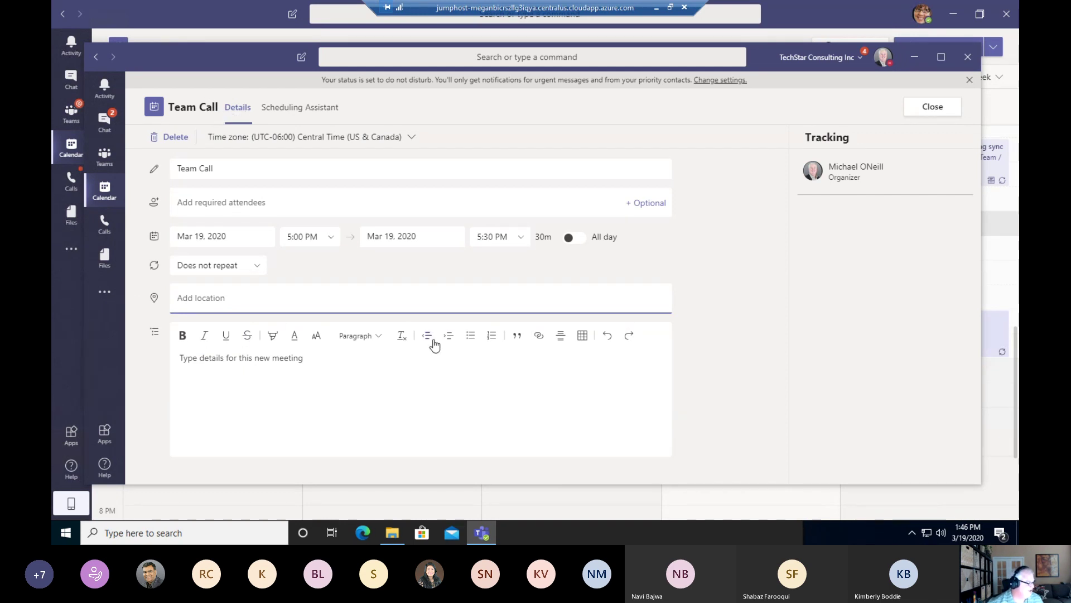
click(942, 110)
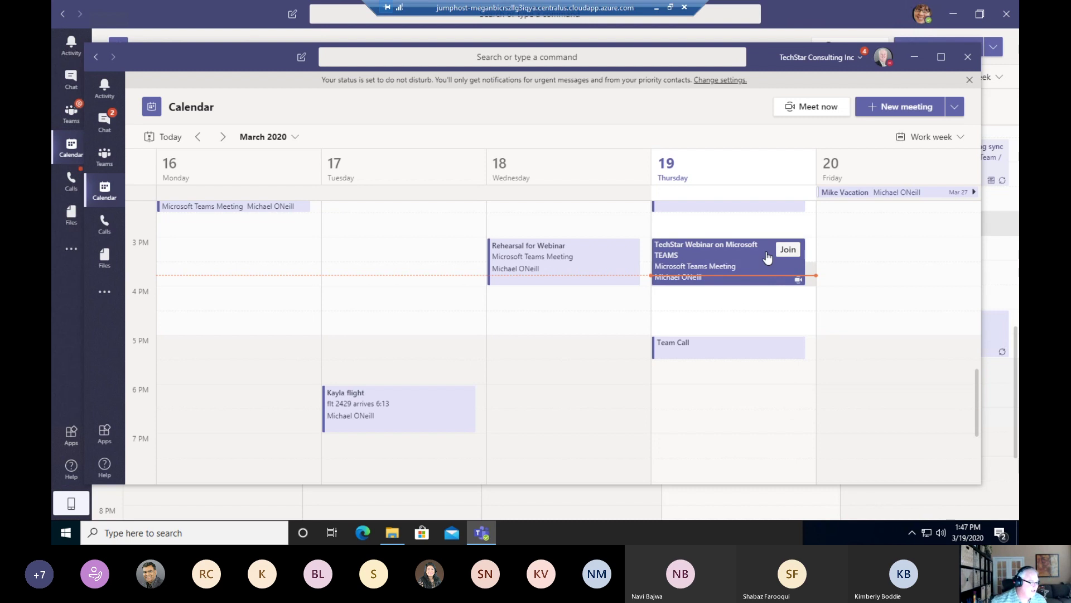
click(678, 447)
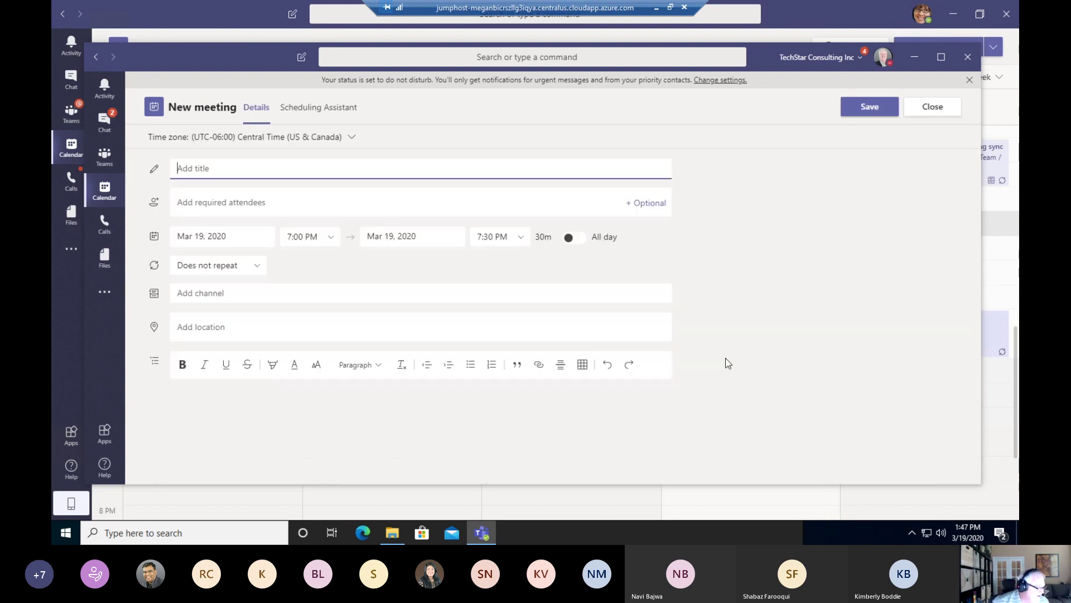
click(927, 109)
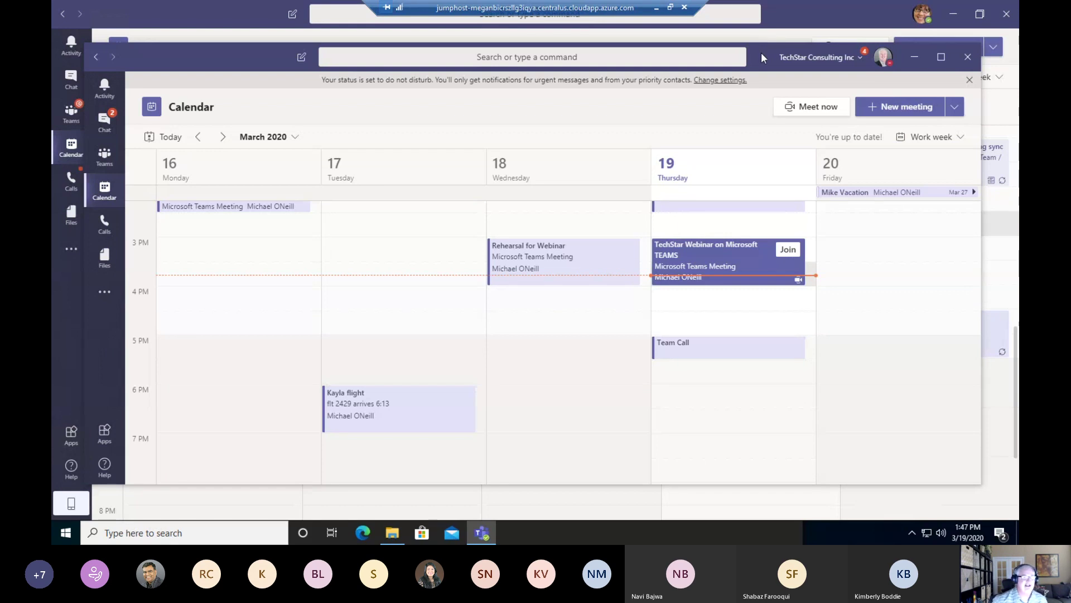
Switch back to the demo Teams window and review a blank 6:30 PM meeting form, closing it unsaved.
key(alt+Tab)
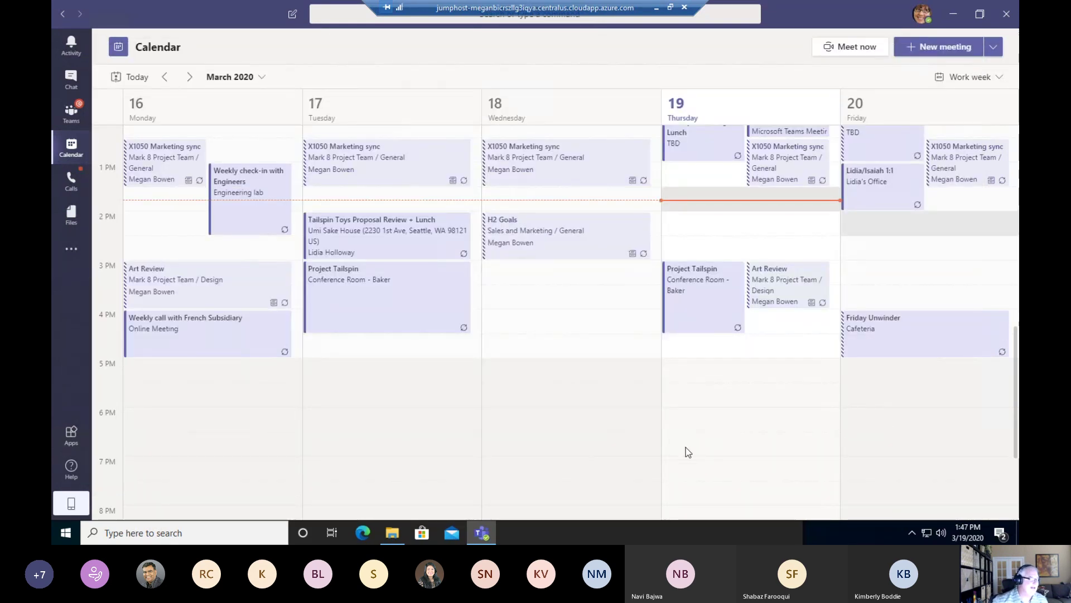
key(Return)
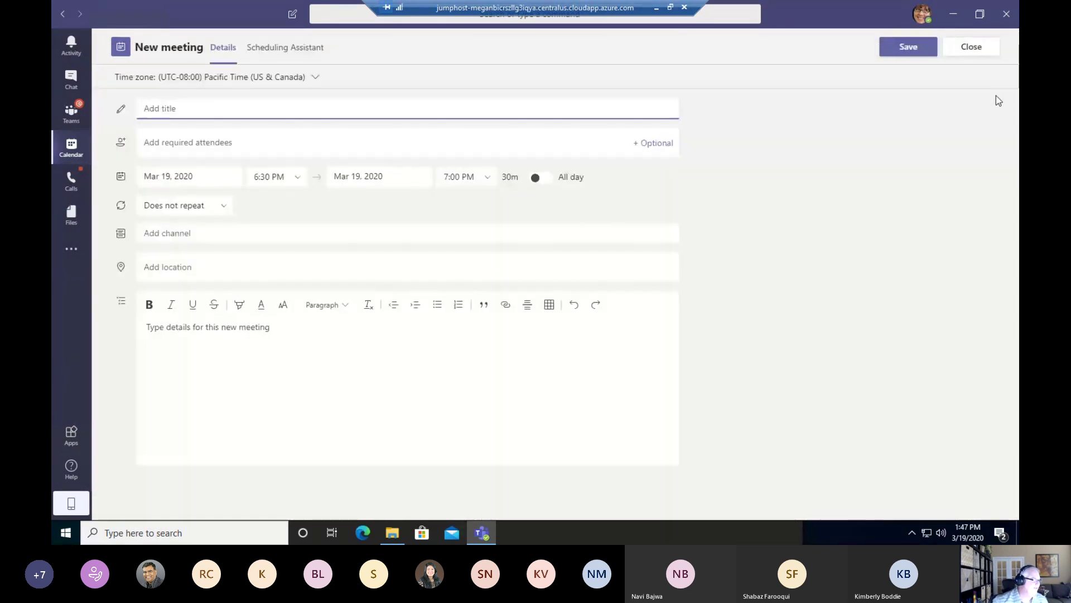
click(990, 54)
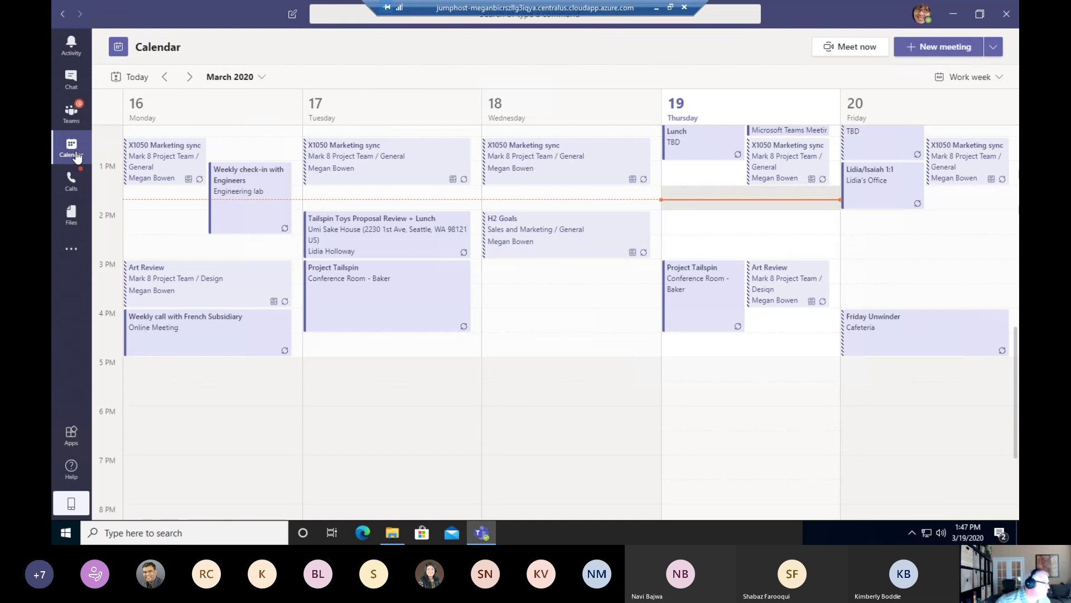
Examine the files of the direct-reports team's Month End Reports and General channels, ending on the posts of Month End Reports.
click(72, 114)
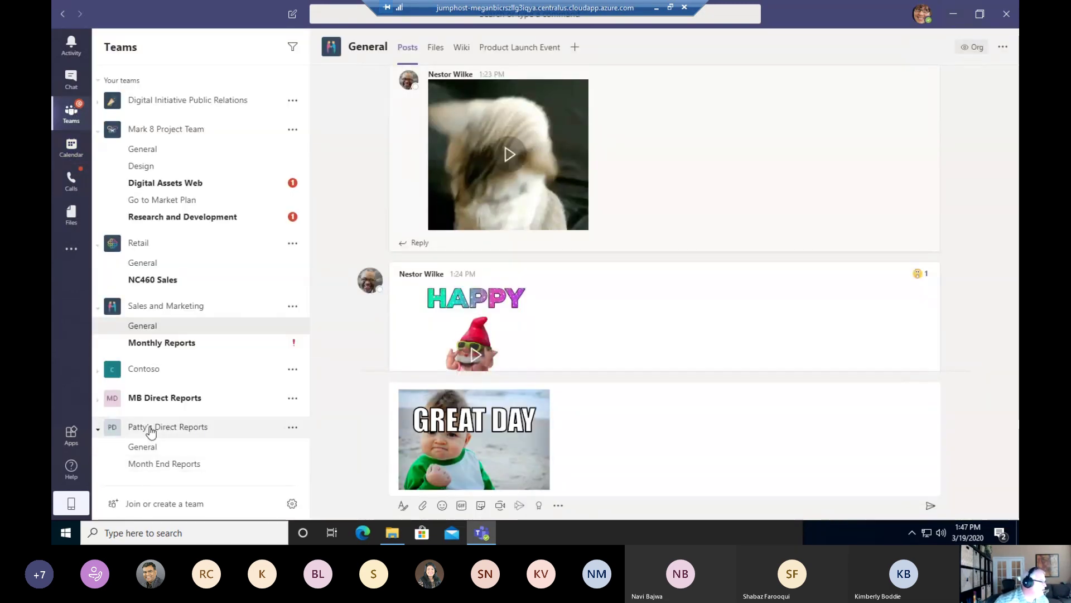
click(167, 468)
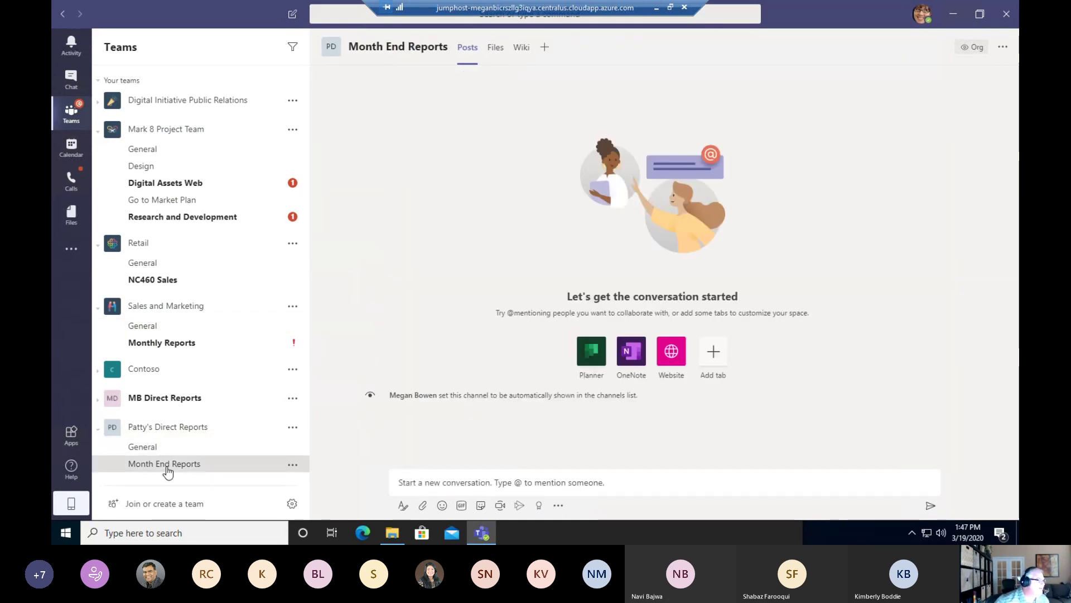
click(495, 48)
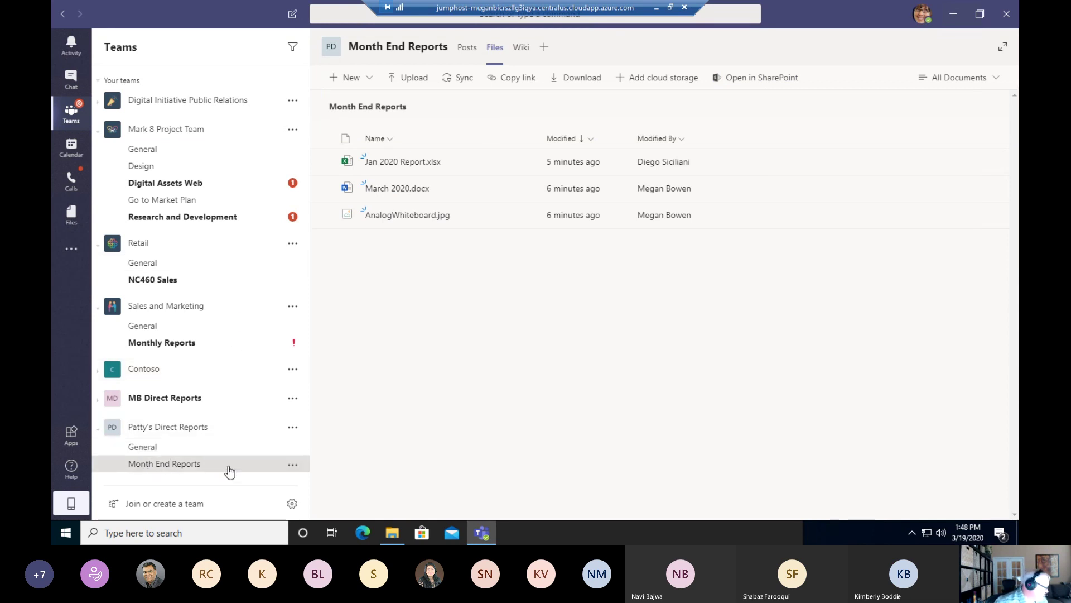
click(150, 453)
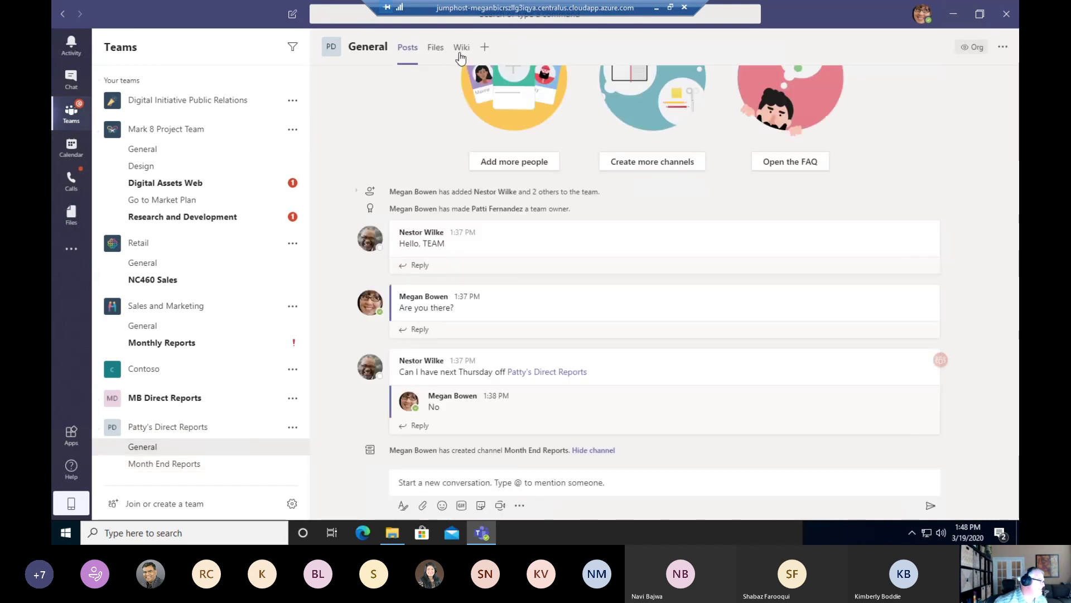
click(436, 50)
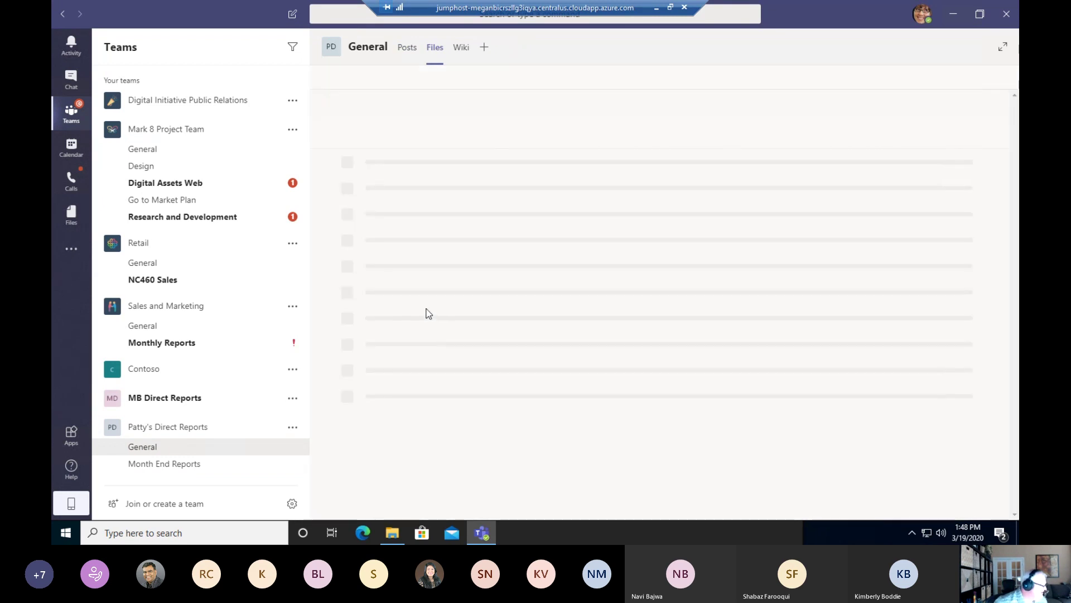
click(177, 470)
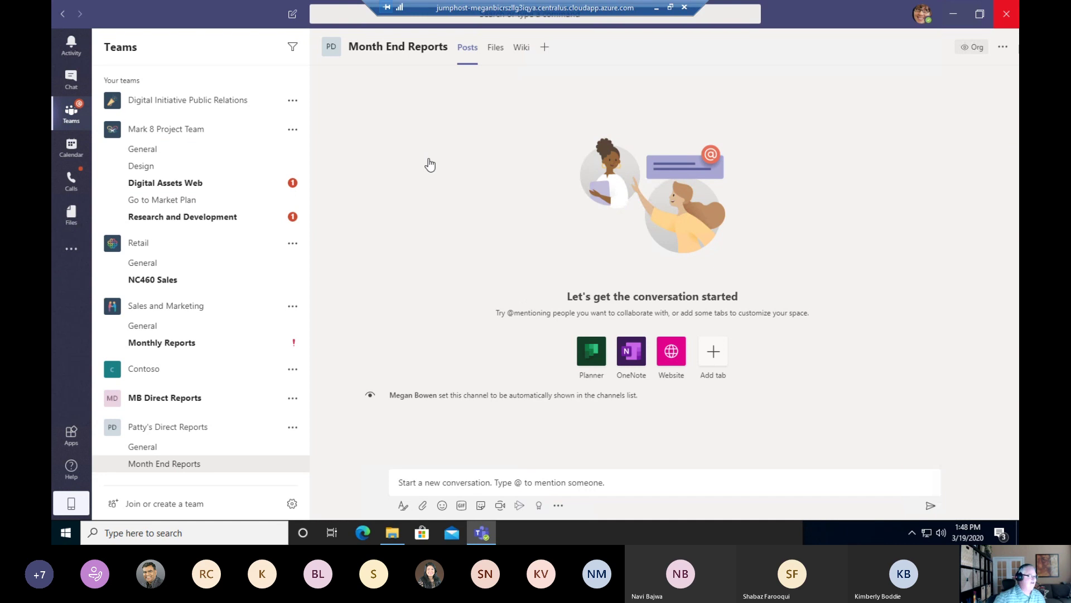
Resume the presentation's slide show and advance to the File Sharing – Real Time Collaboration slide.
key(shift+F5)
click(599, 153)
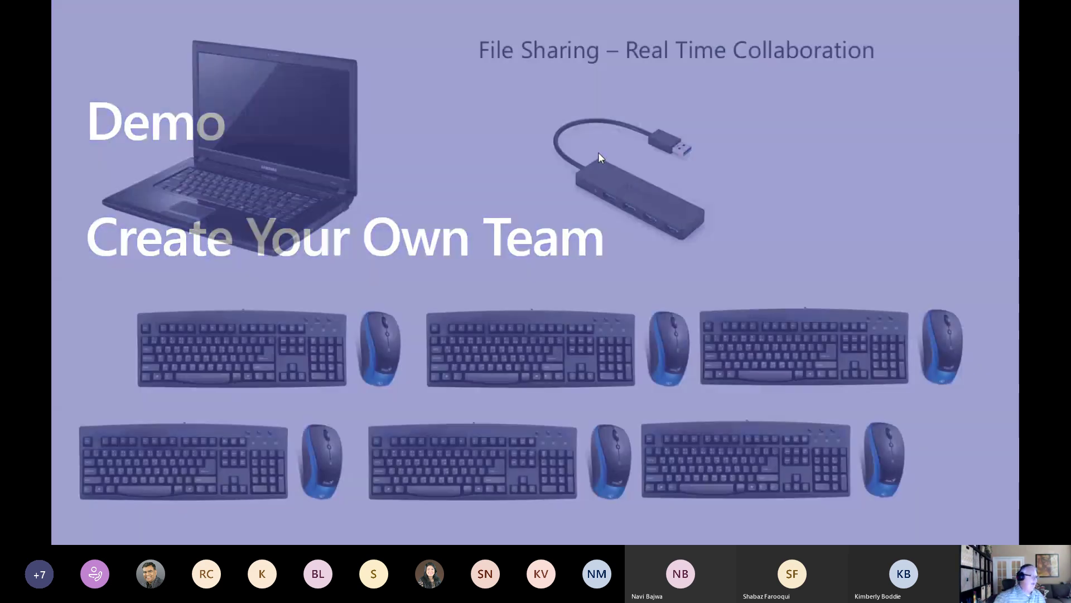